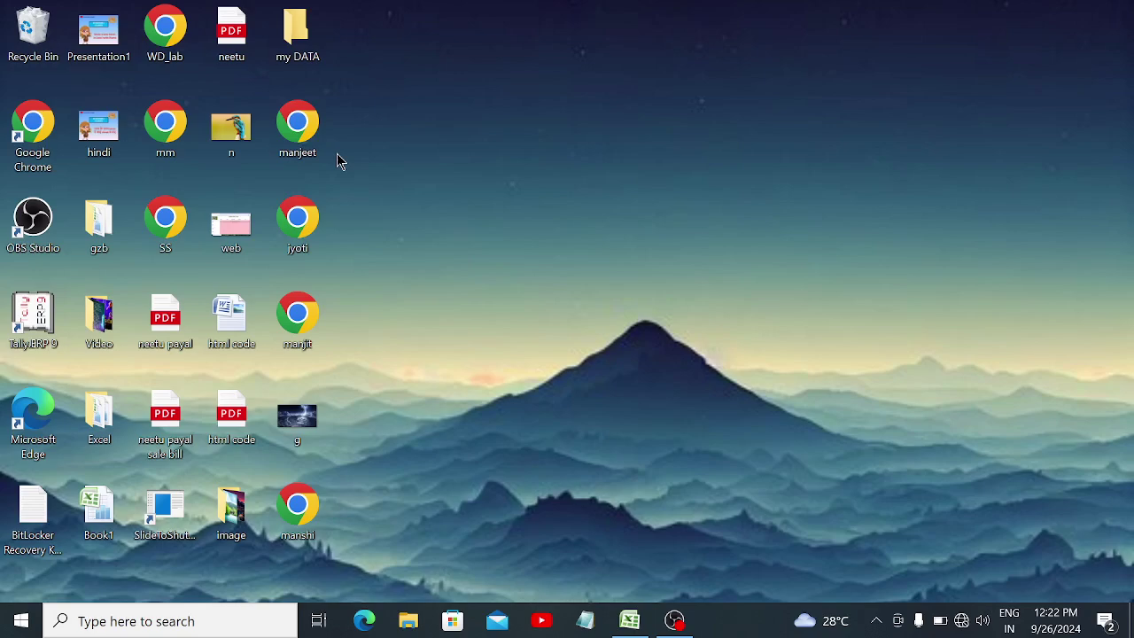
# - Switch to the dataaaaa workbook in Excel and total the Sale values D3:D22 in cell H5 with SUM
pyautogui.click(630, 621)
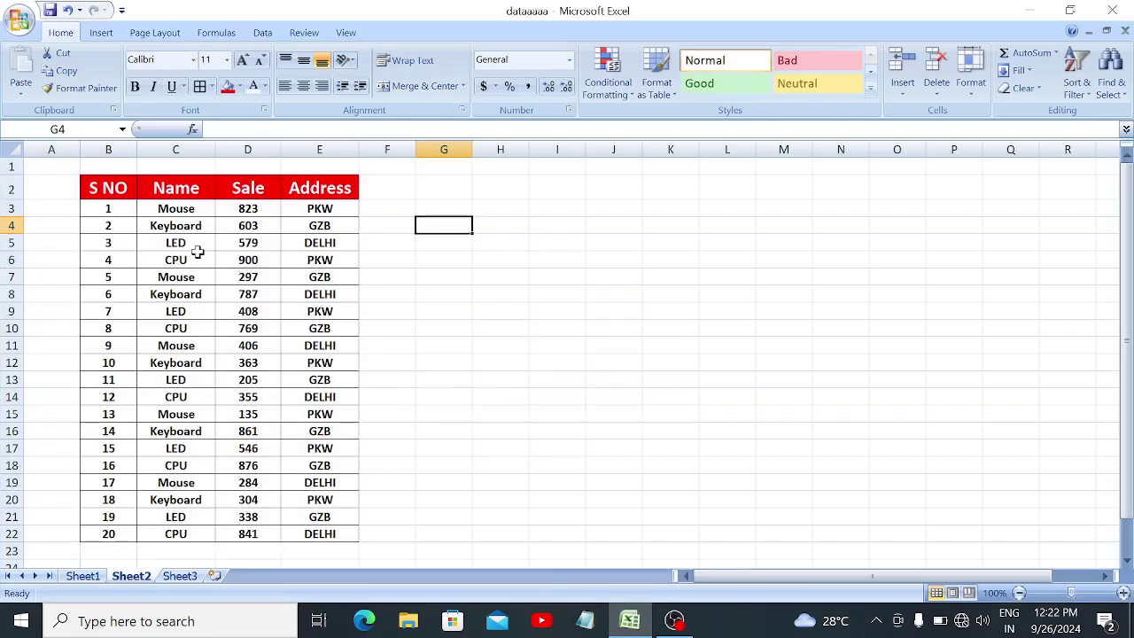
pyautogui.click(275, 325)
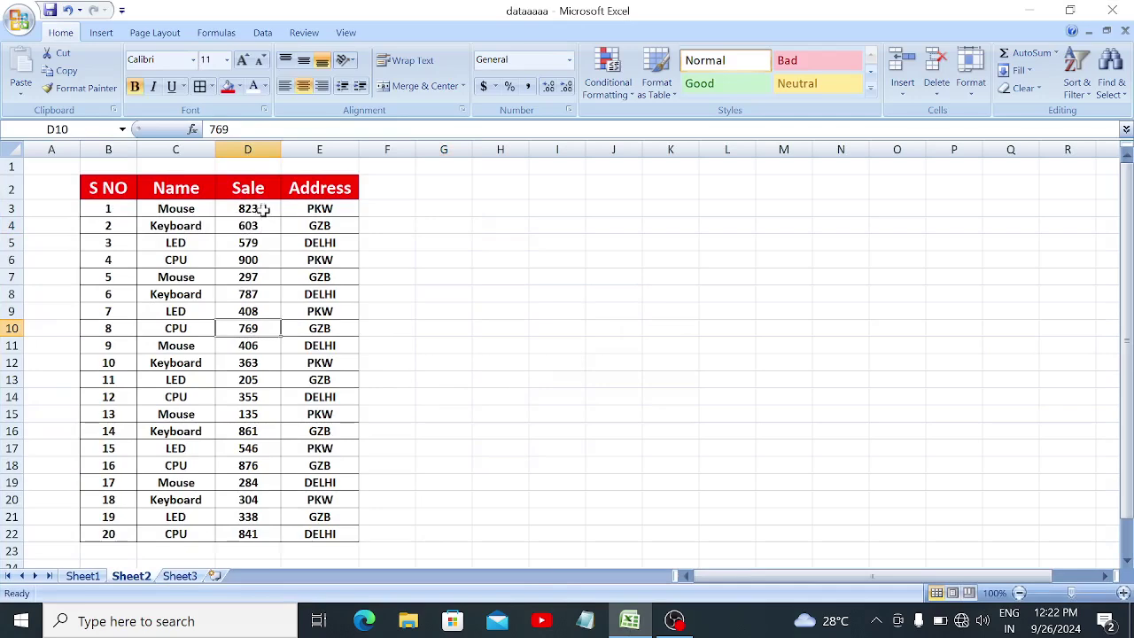
pyautogui.moveTo(263, 208); pyautogui.dragTo(263, 240)
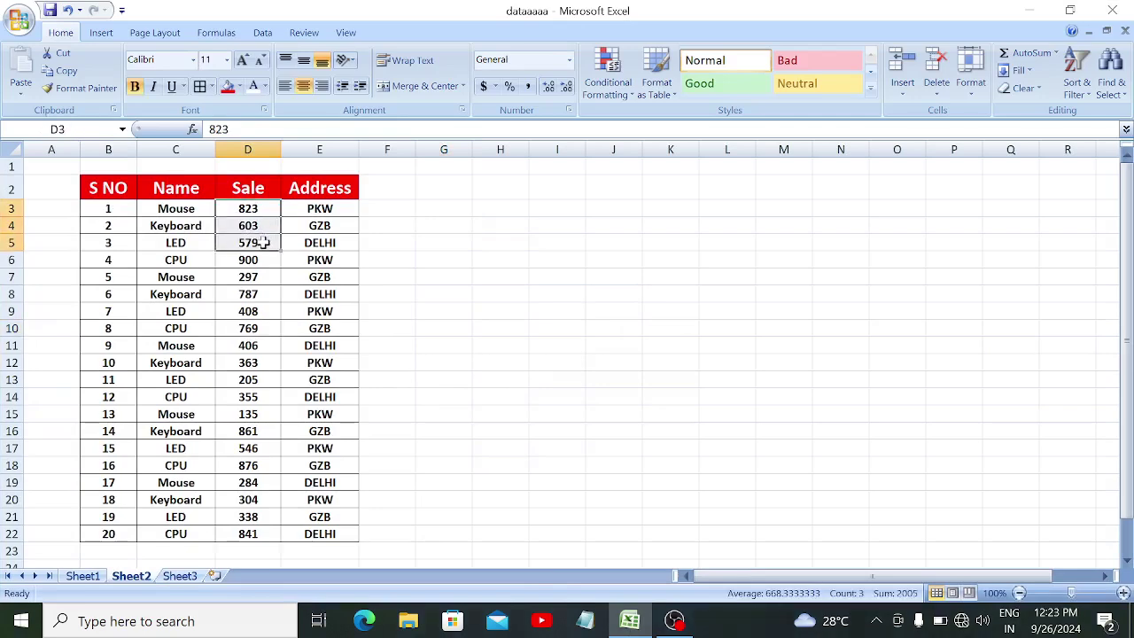
pyautogui.click(514, 237)
pyautogui.write('=SUM')
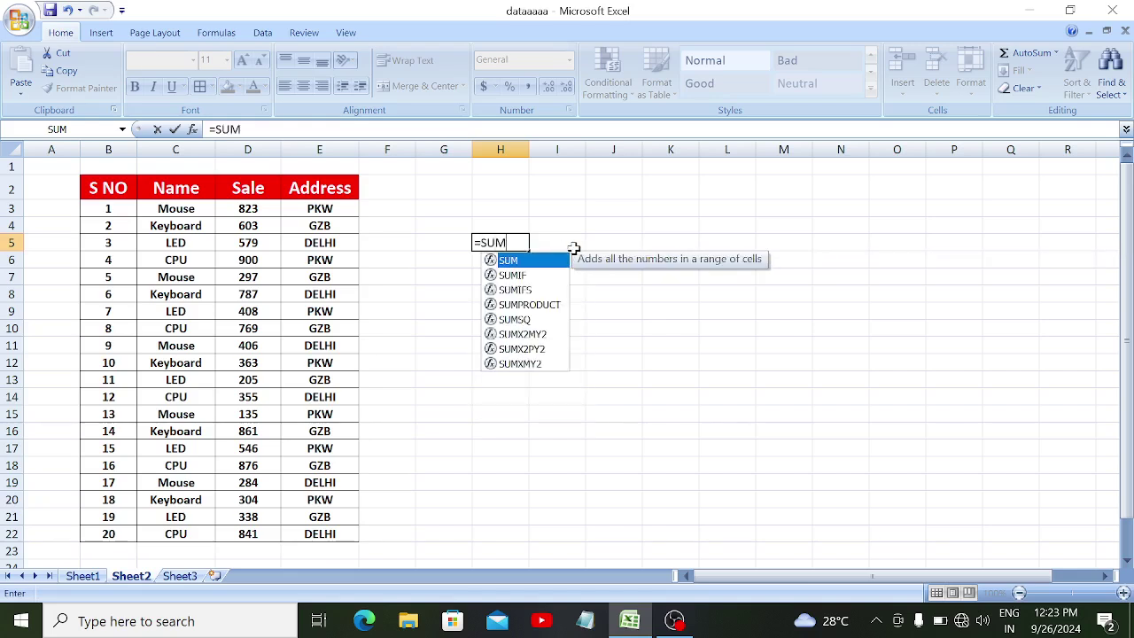
pyautogui.write('(')
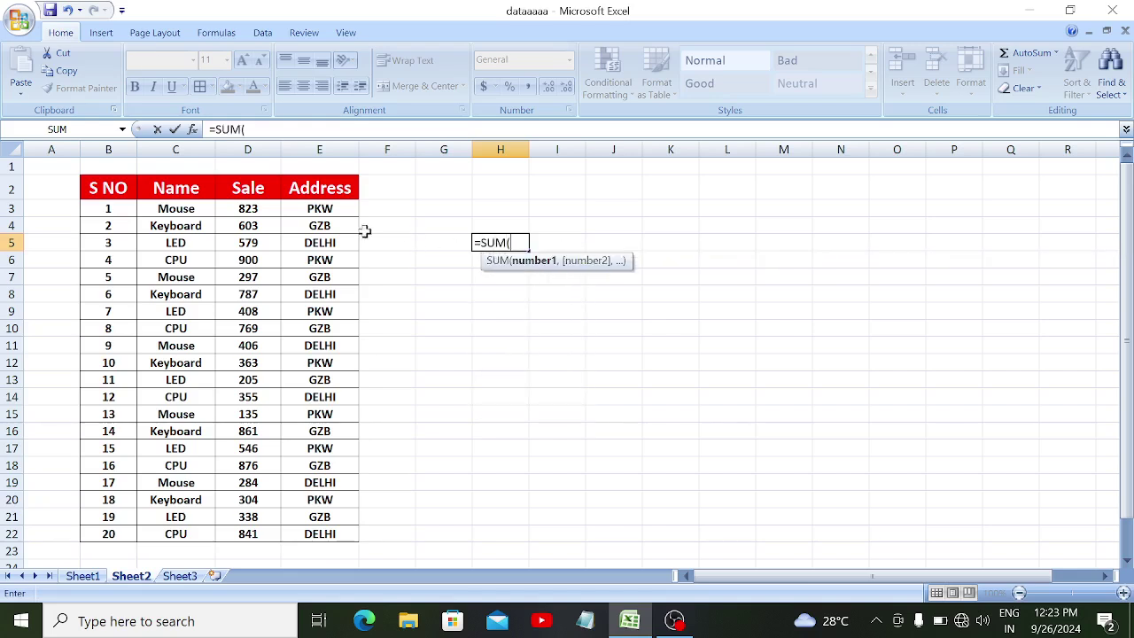
pyautogui.moveTo(263, 208); pyautogui.dragTo(263, 518)
pyautogui.write(')')
pyautogui.press('Return')
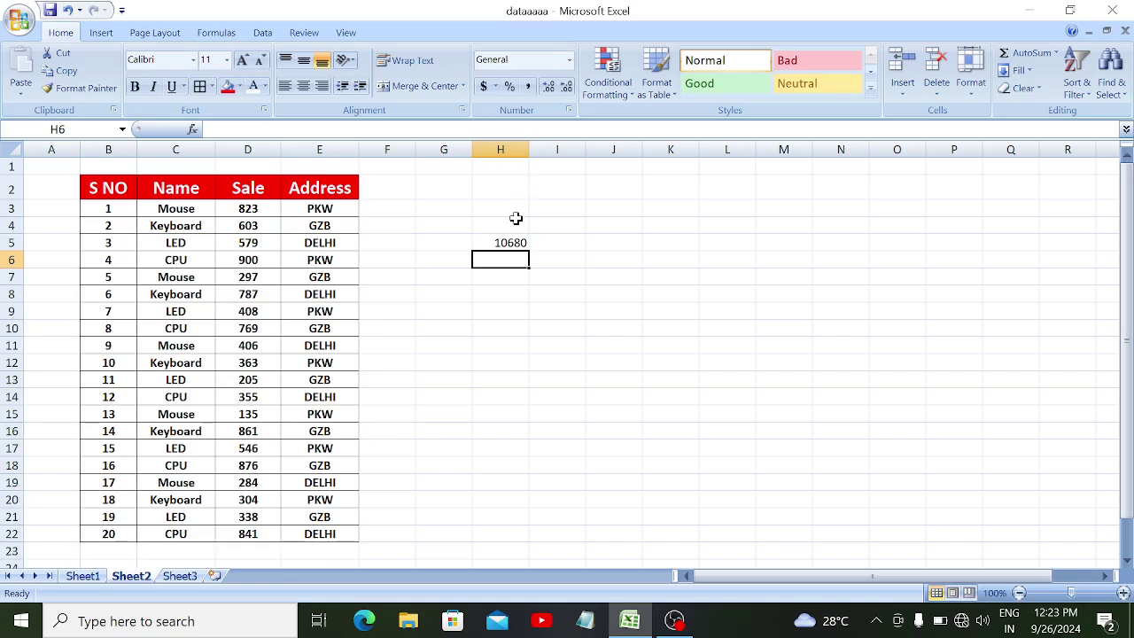
pyautogui.click(509, 244)
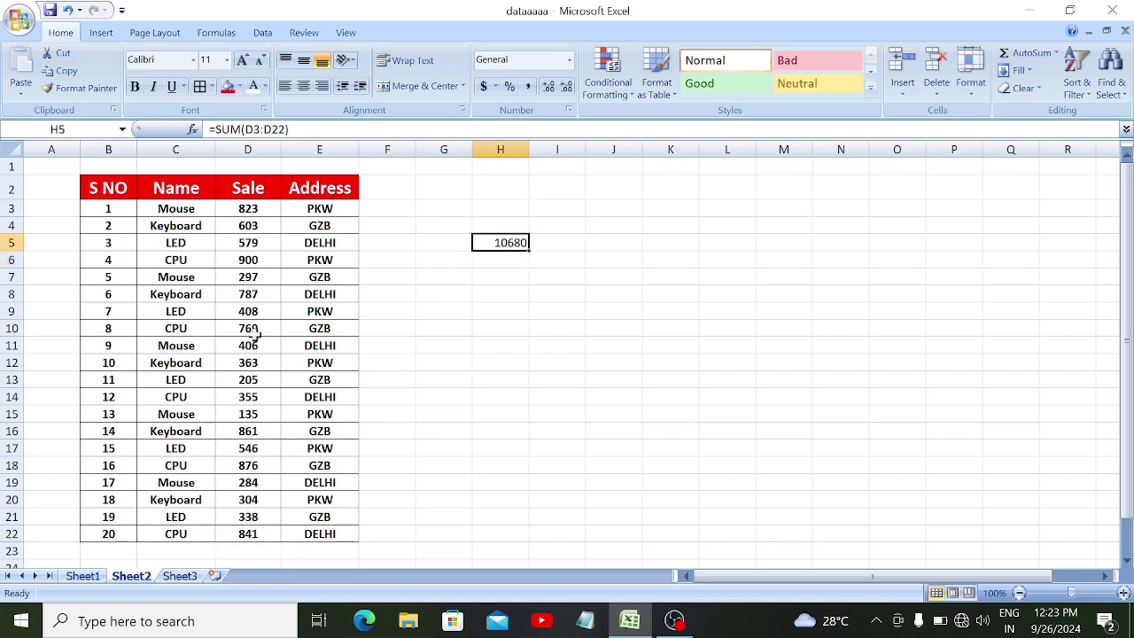
# - Look over the first Mouse rows with their sales and enter MOUSE as the criterion in cell G8
pyautogui.moveTo(200, 209); pyautogui.dragTo(240, 209)
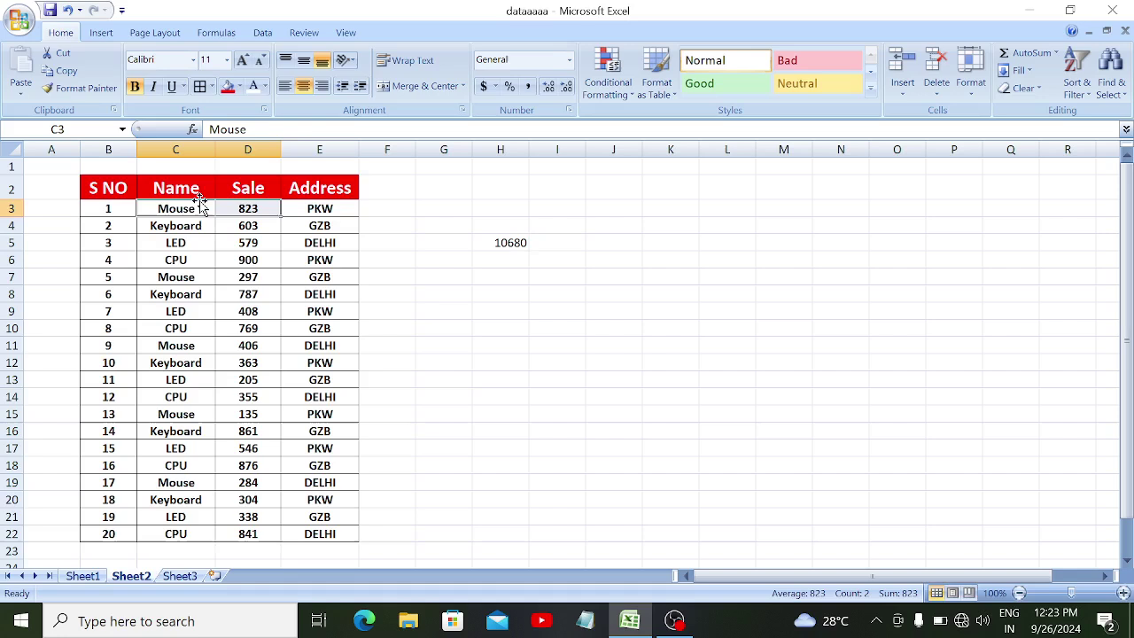
pyautogui.moveTo(196, 277); pyautogui.dragTo(239, 271)
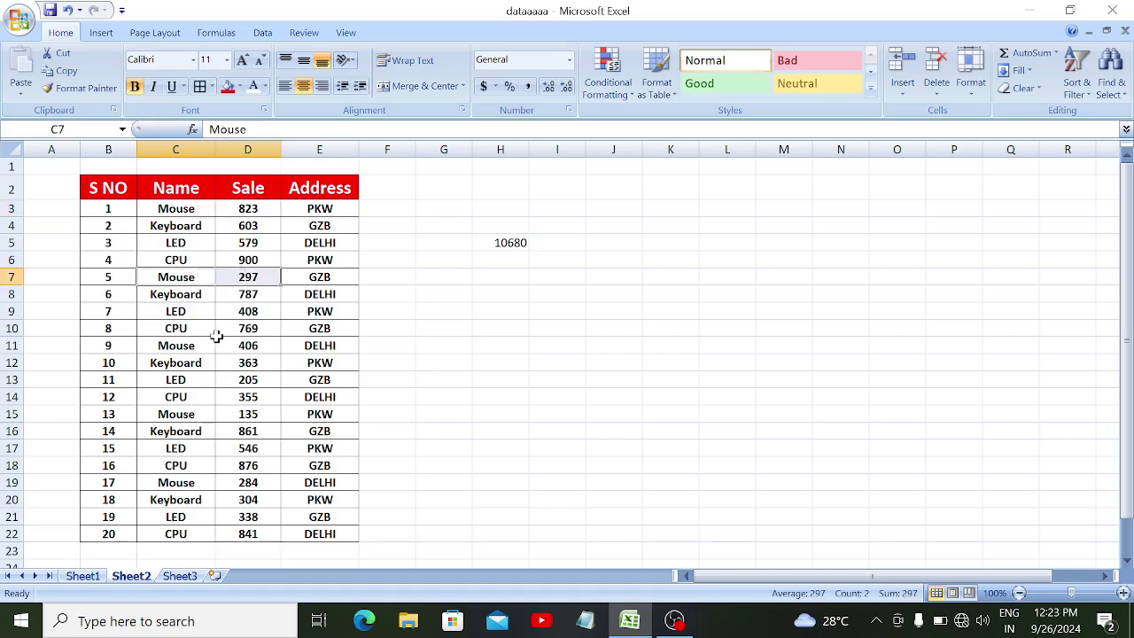
pyautogui.moveTo(197, 344); pyautogui.dragTo(241, 341)
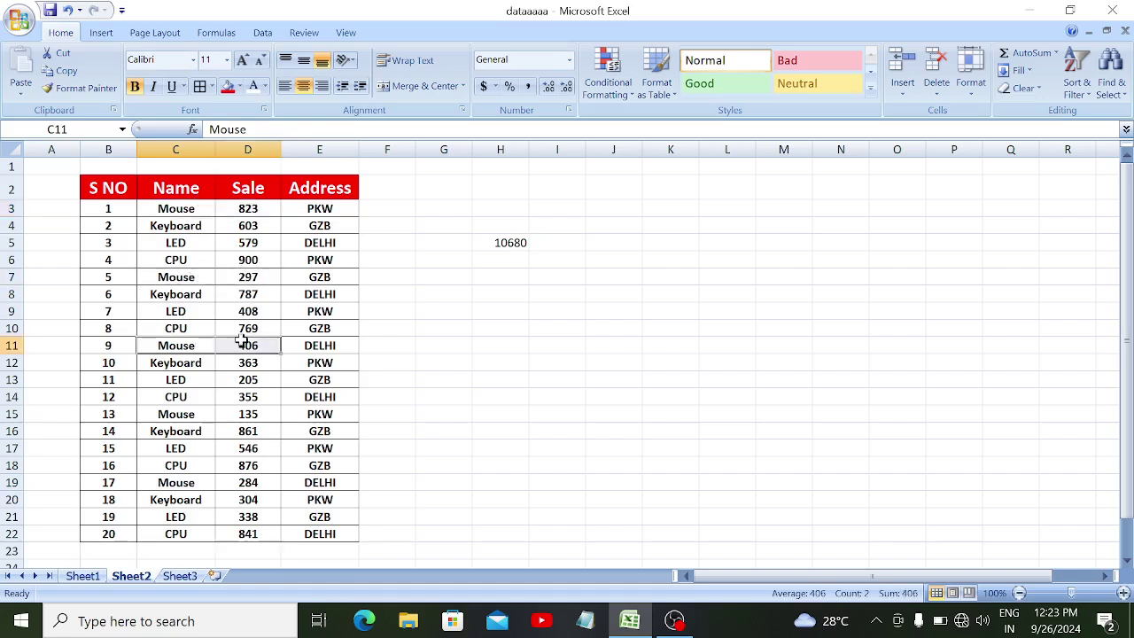
pyautogui.click(455, 297)
pyautogui.write('MOUSE')
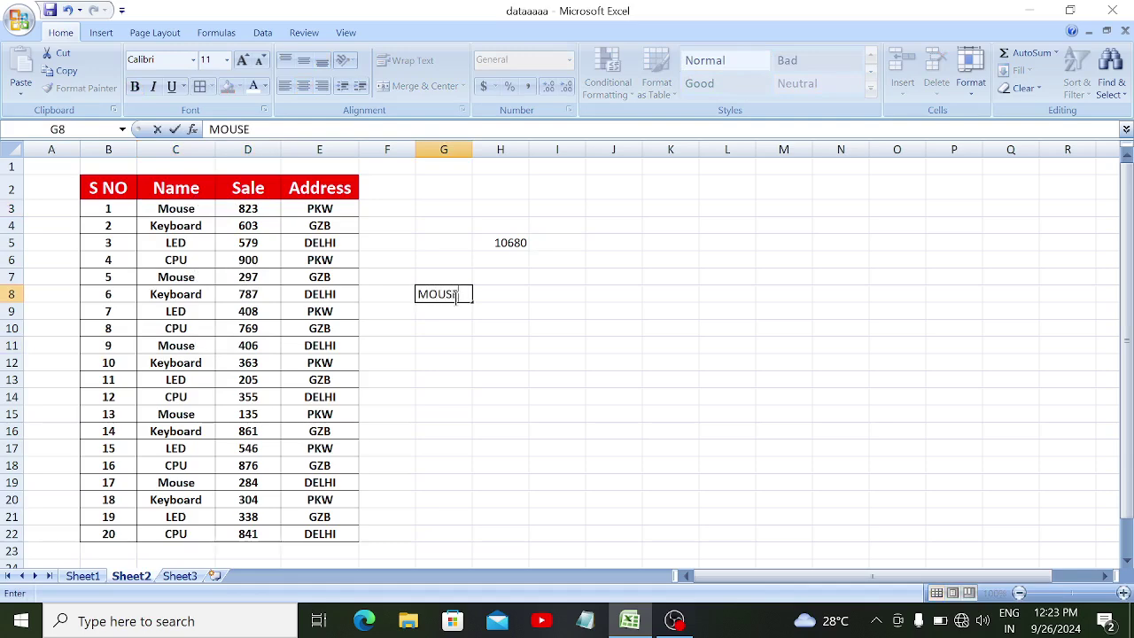
pyautogui.press('Tab')
# - Enter a SUMIF formula in H8 with range C3:C22, criterion G8 and sum range D3:D22
pyautogui.write('=')
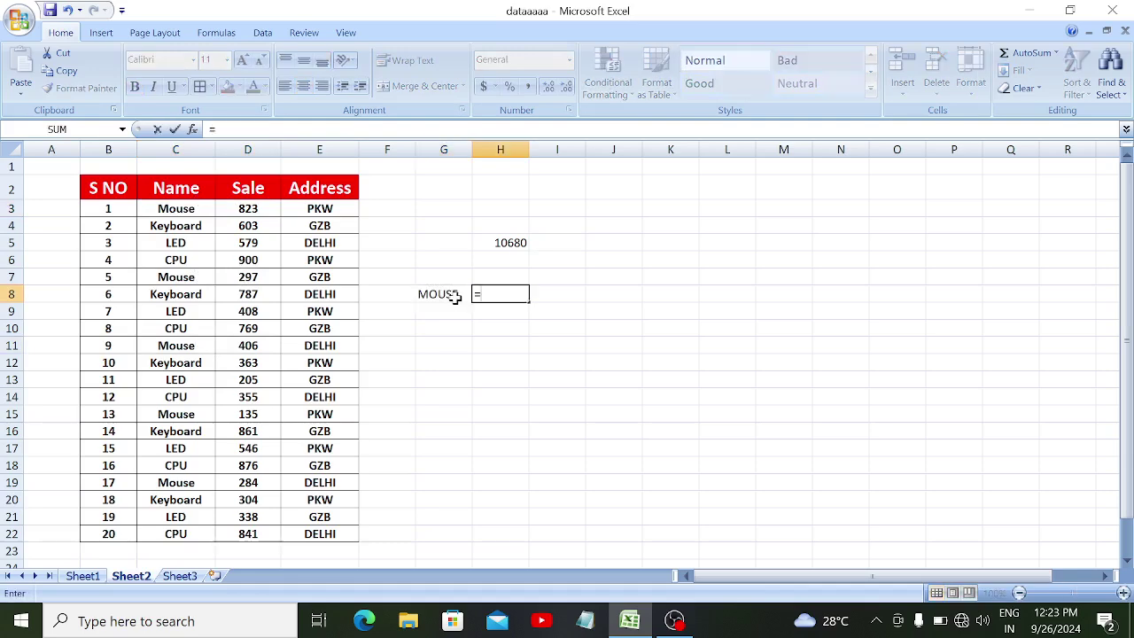
pyautogui.write('sumi')
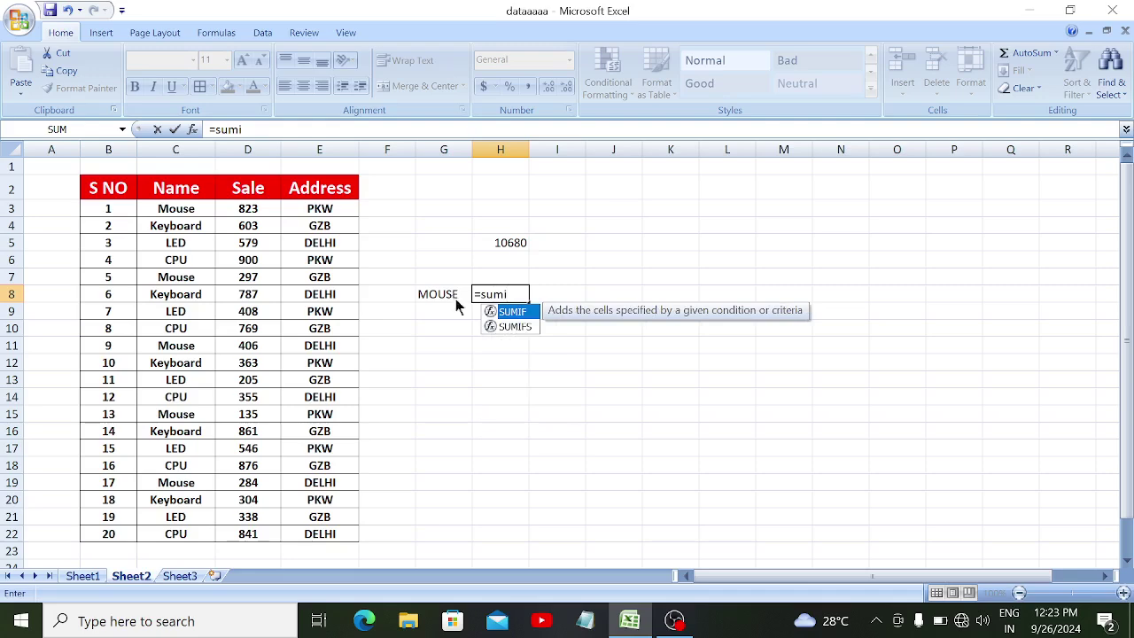
pyautogui.press('Tab')
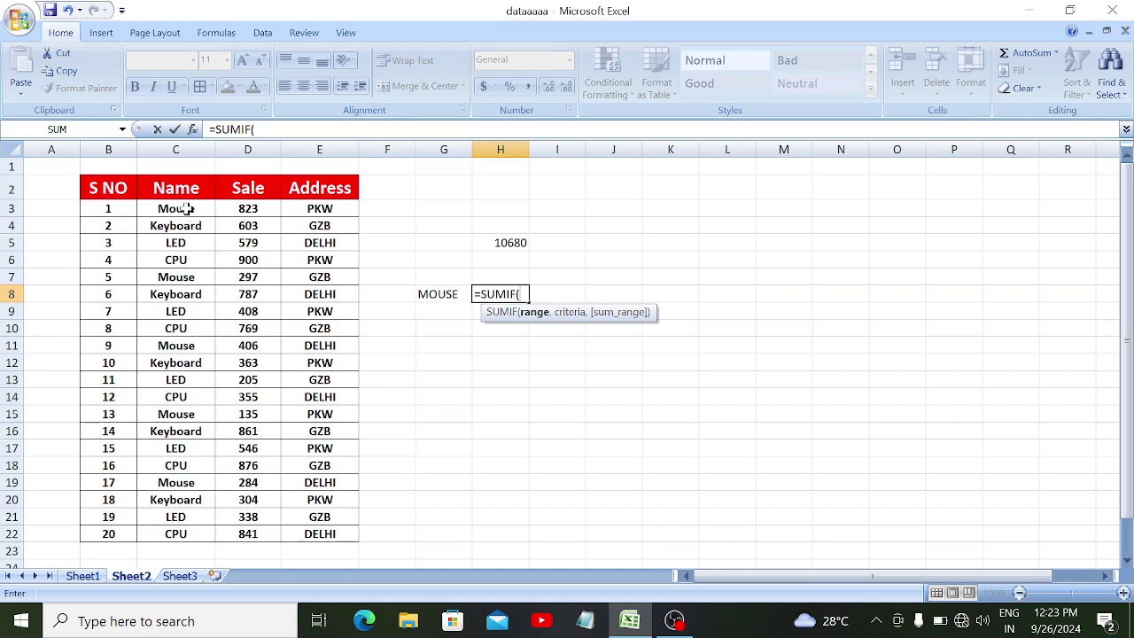
pyautogui.moveTo(186, 208); pyautogui.dragTo(186, 526)
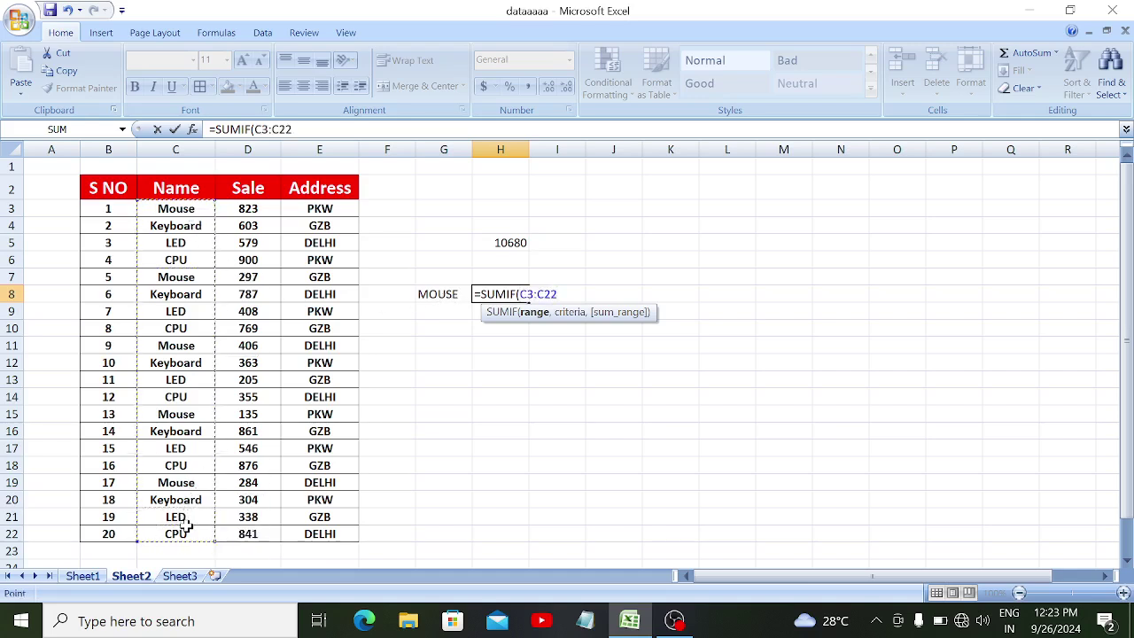
pyautogui.write(',')
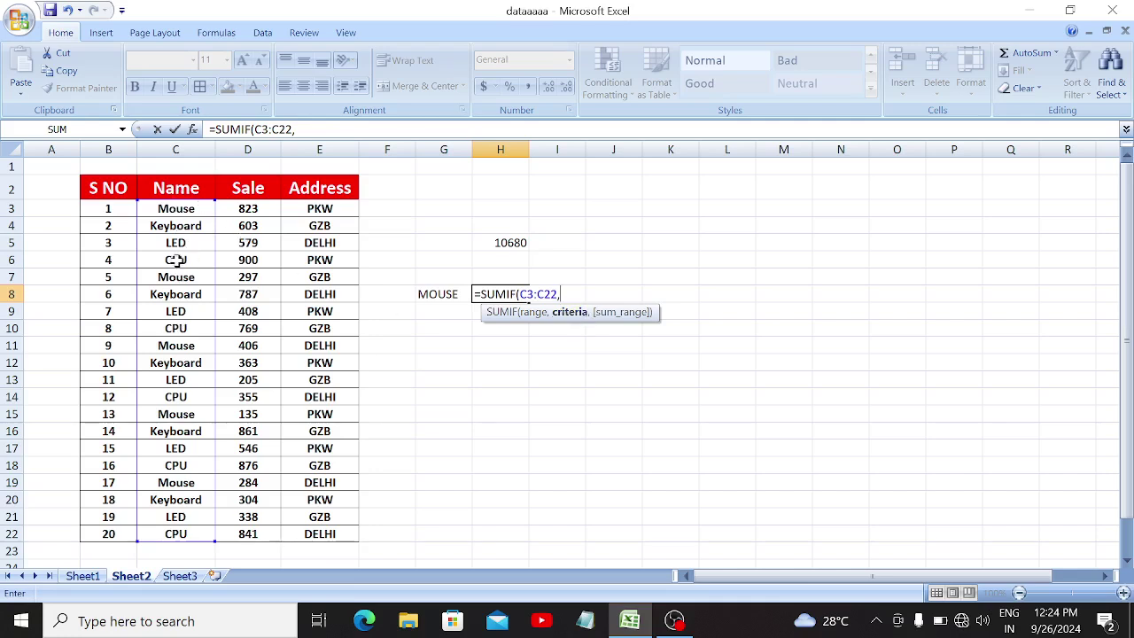
pyautogui.click(441, 295)
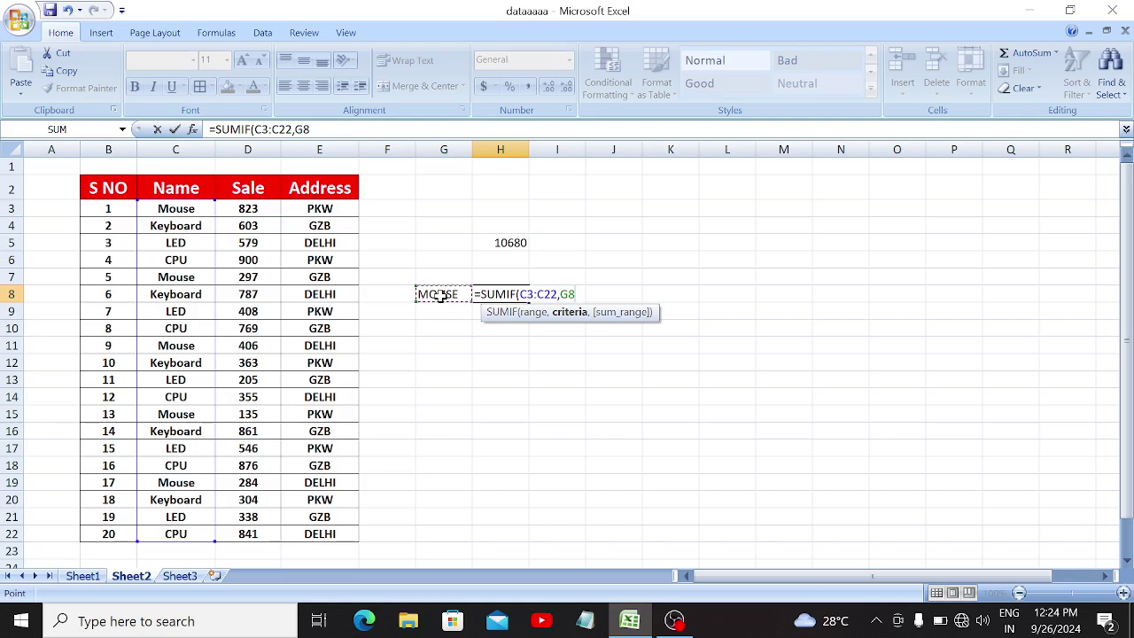
pyautogui.write(',')
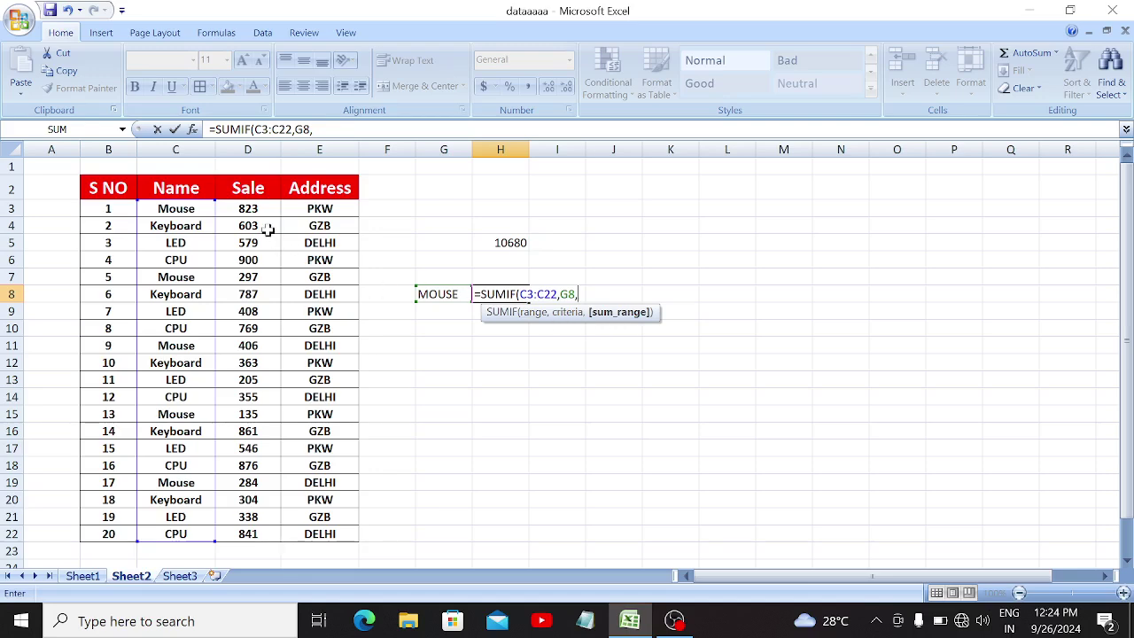
pyautogui.moveTo(255, 208); pyautogui.dragTo(253, 533)
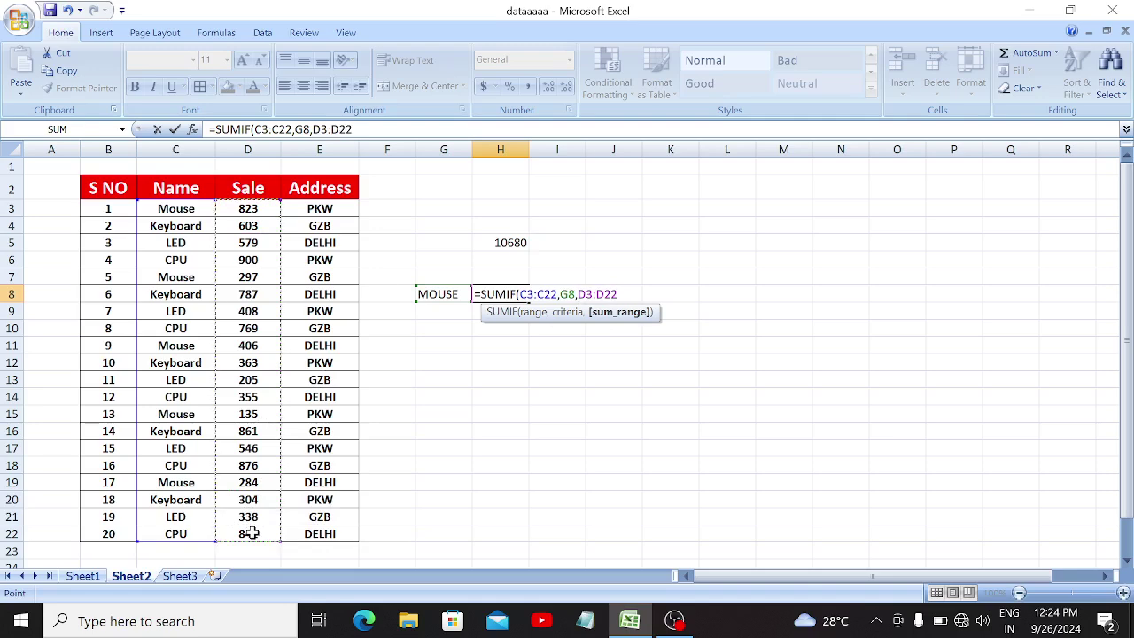
pyautogui.write(')')
pyautogui.press('Return')
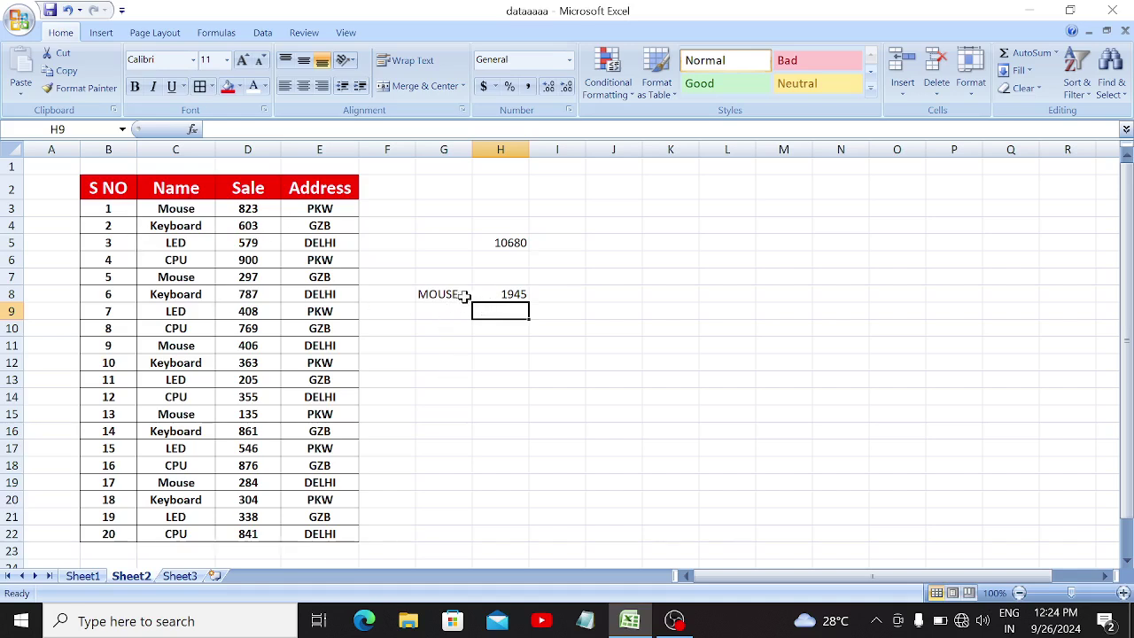
pyautogui.moveTo(463, 296); pyautogui.dragTo(489, 295)
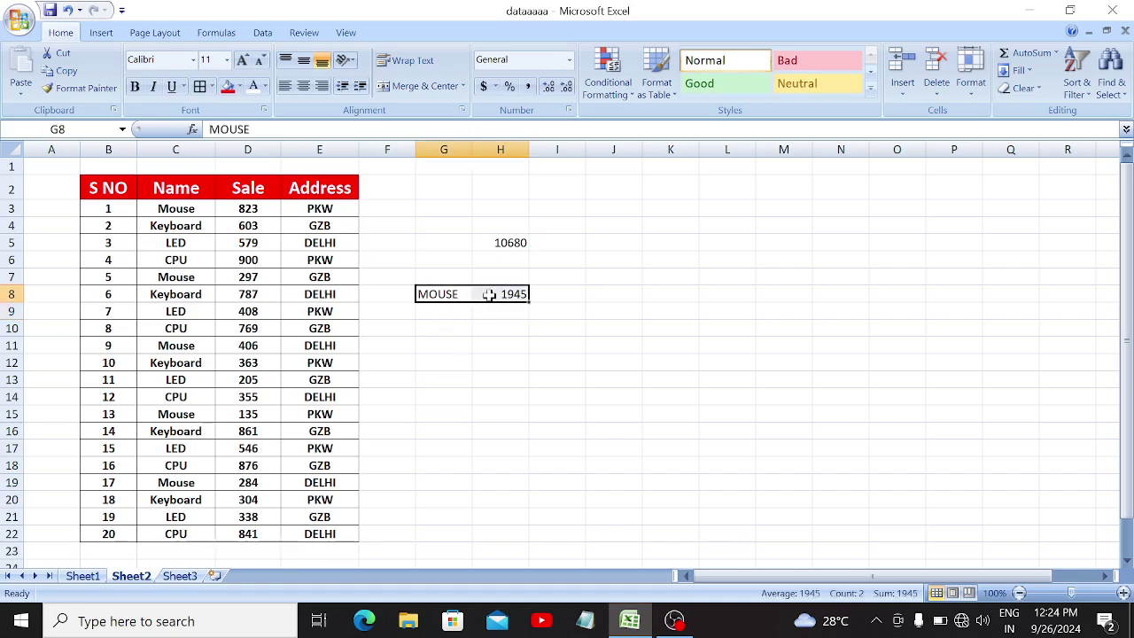
# - Change the criterion in G8 to cpu and check the CPU rows with their sales in the table
pyautogui.click(434, 295)
pyautogui.write('cpu')
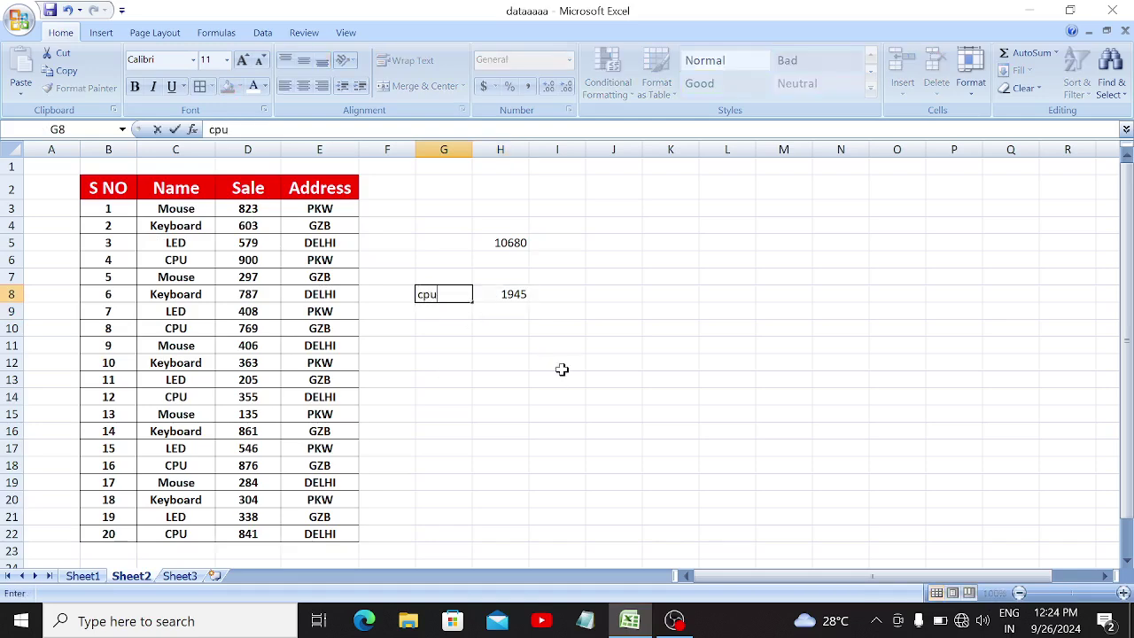
pyautogui.press('Return')
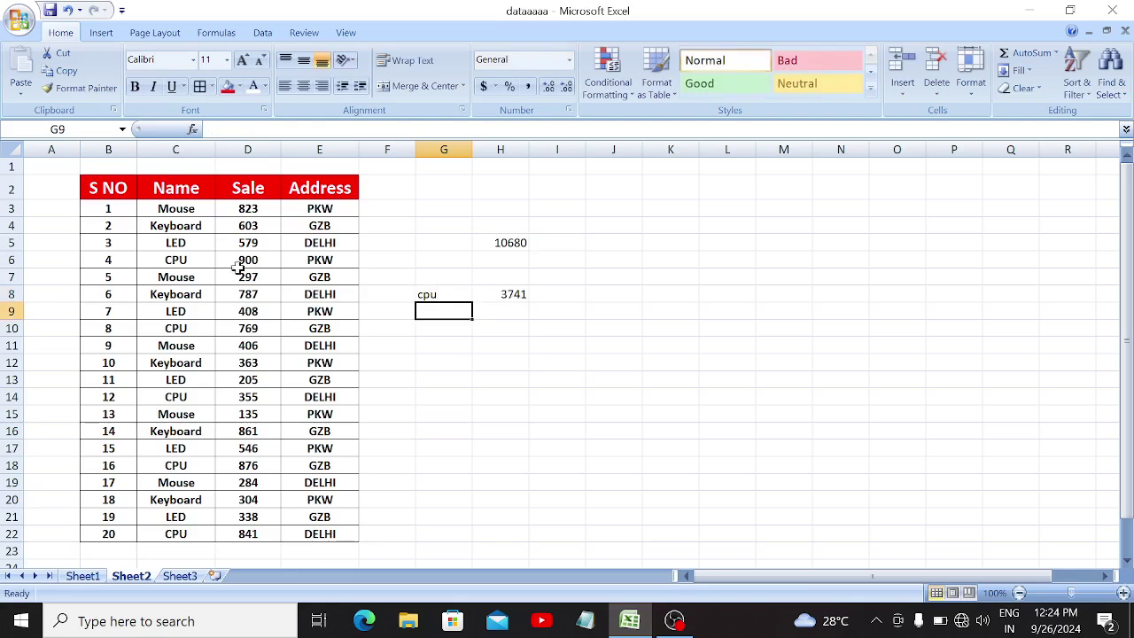
pyautogui.moveTo(186, 258); pyautogui.dragTo(237, 260)
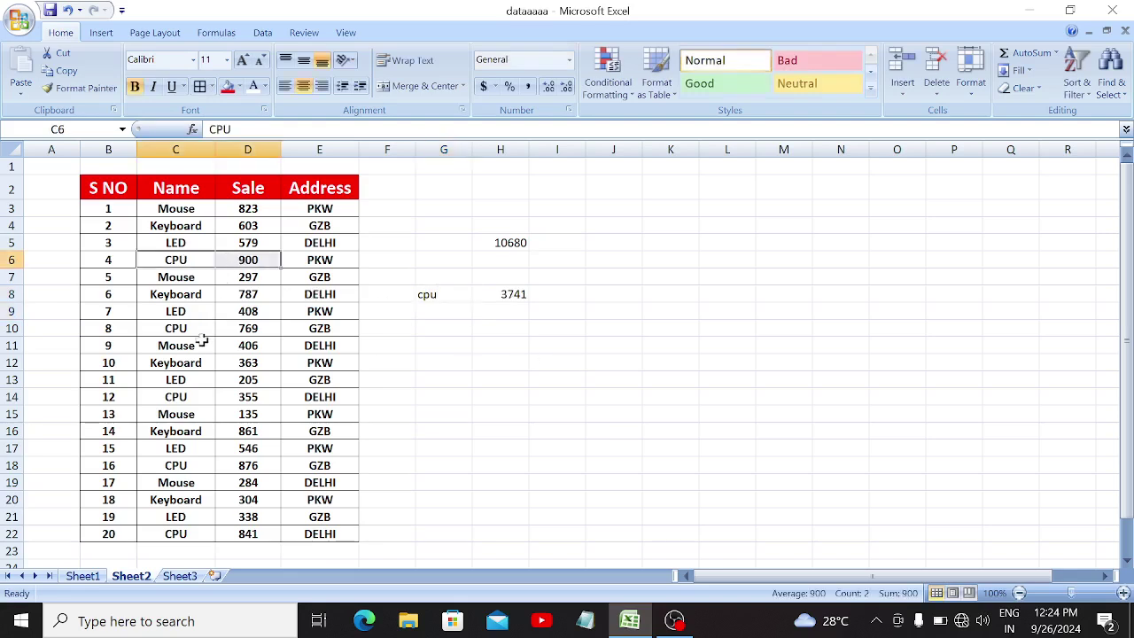
pyautogui.moveTo(192, 329); pyautogui.dragTo(232, 330)
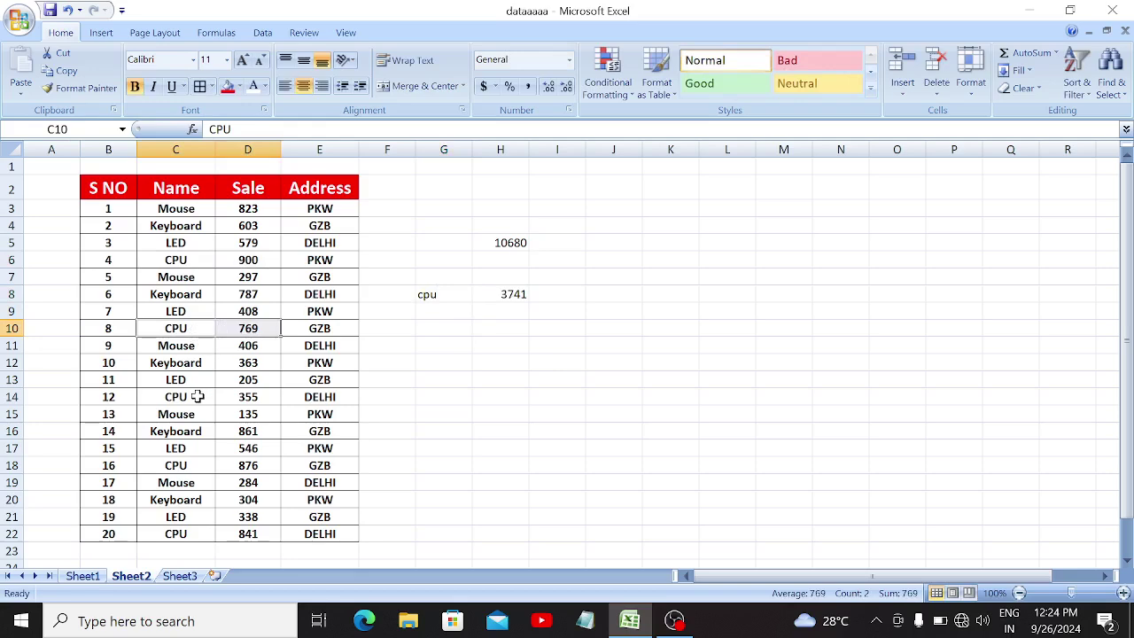
pyautogui.moveTo(197, 397); pyautogui.dragTo(226, 397)
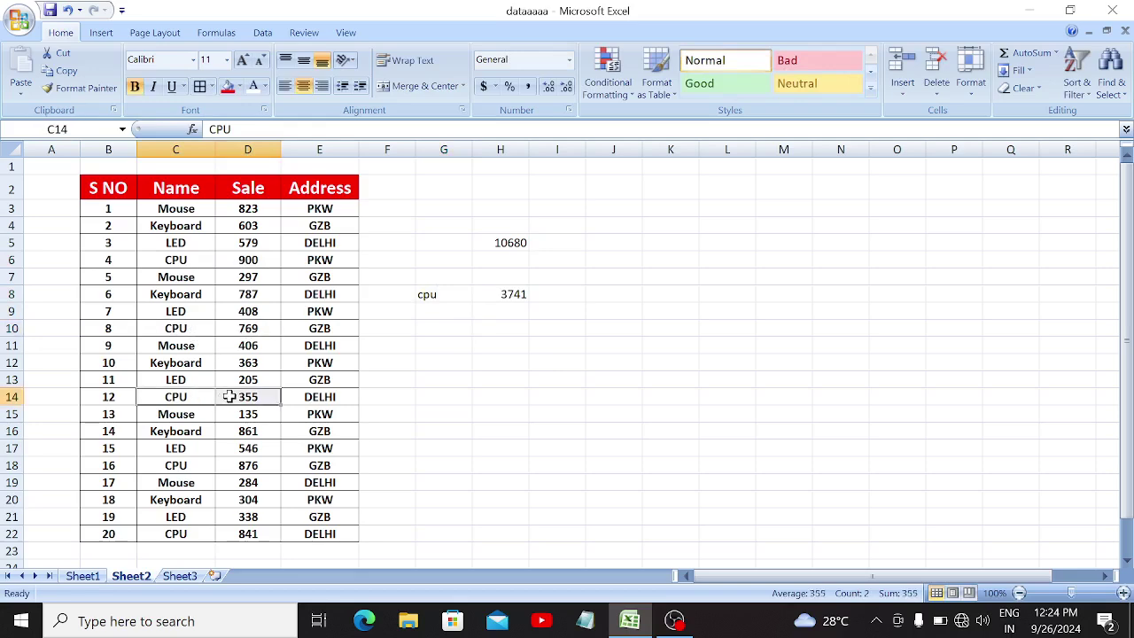
pyautogui.click(262, 312)
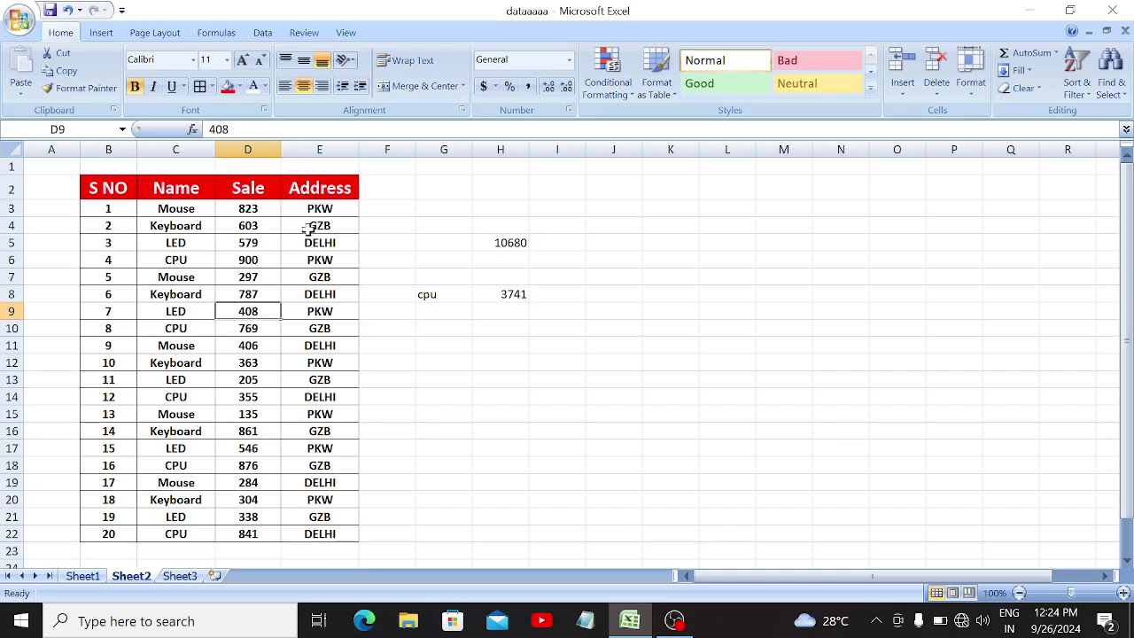
# - Look over the first GZB rows with their sales and enter gzb as the address criterion in cell G11
pyautogui.moveTo(306, 227); pyautogui.dragTo(269, 225)
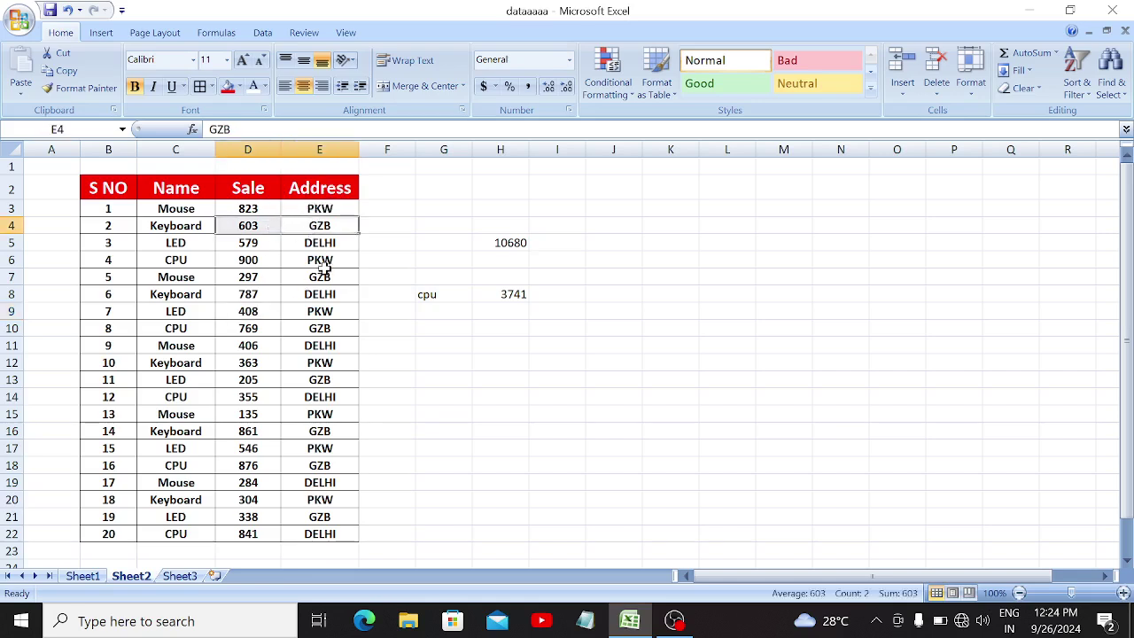
pyautogui.moveTo(320, 277); pyautogui.dragTo(270, 276)
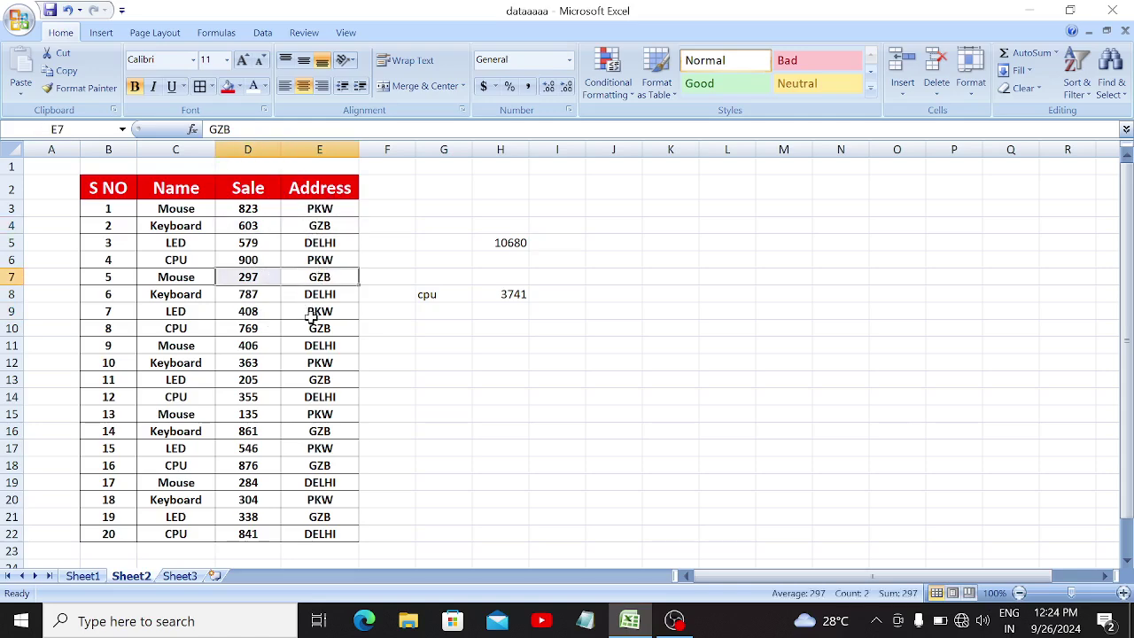
pyautogui.moveTo(317, 328); pyautogui.dragTo(263, 329)
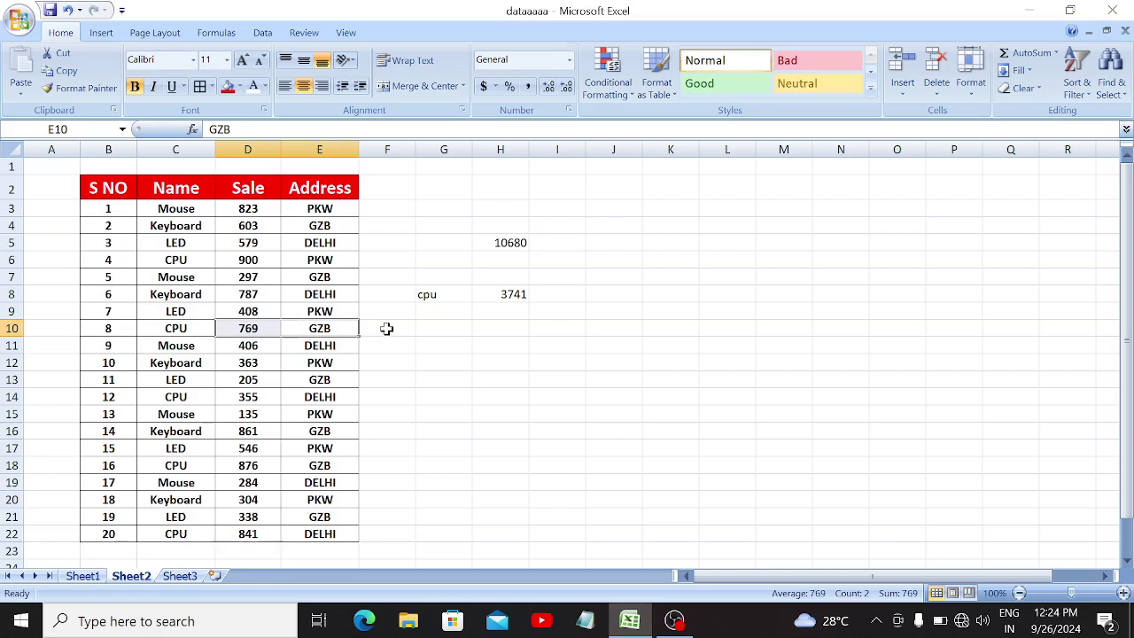
pyautogui.click(439, 345)
pyautogui.write('gzb')
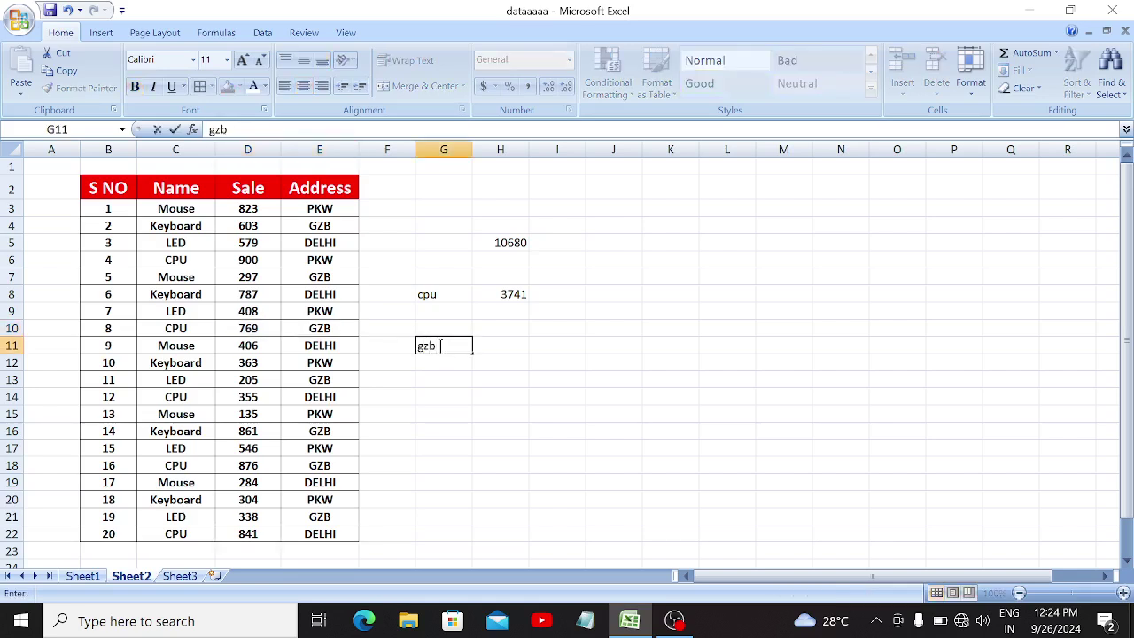
pyautogui.press('Tab')
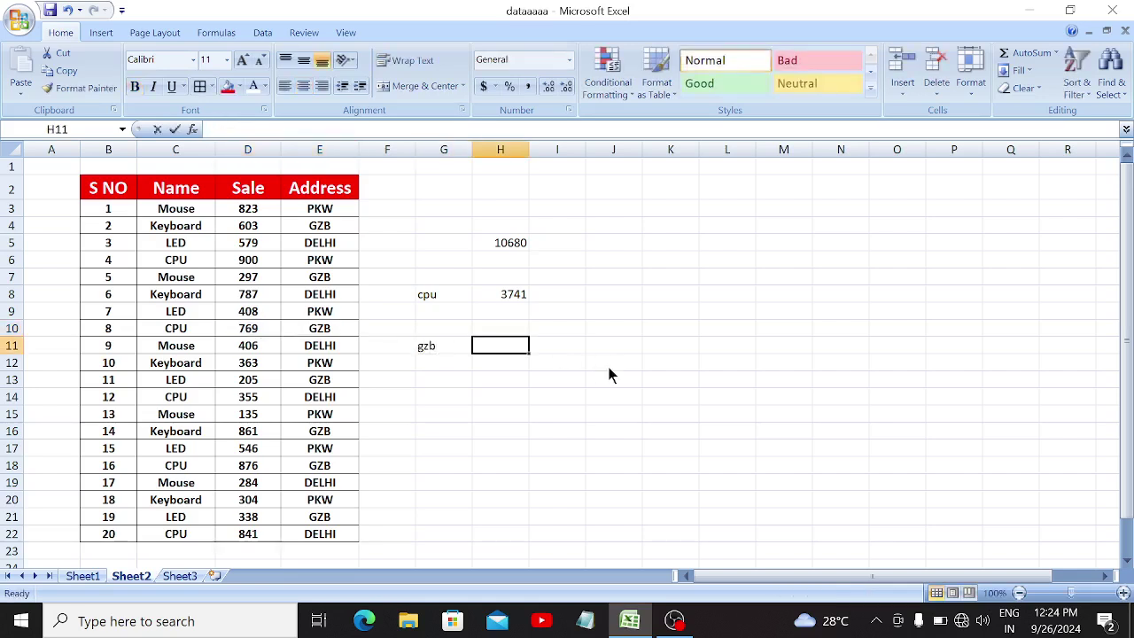
# - Enter a SUMIF formula in H11 with range E3:E22, criterion G11 and sum range D3:D22
pyautogui.write('=sumi')
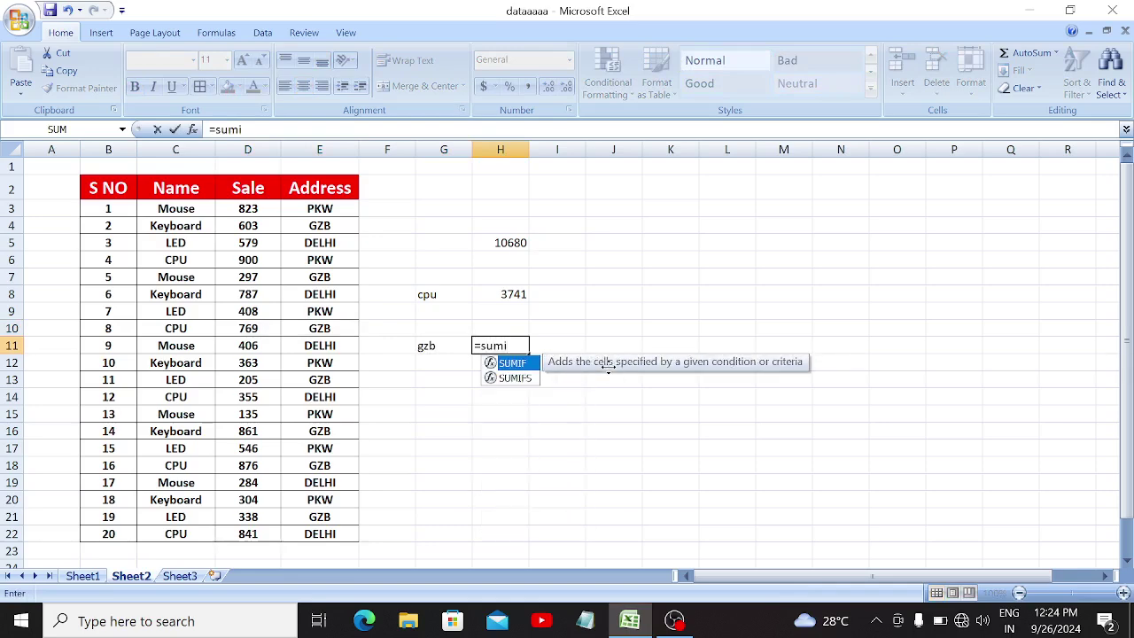
pyautogui.press('Tab')
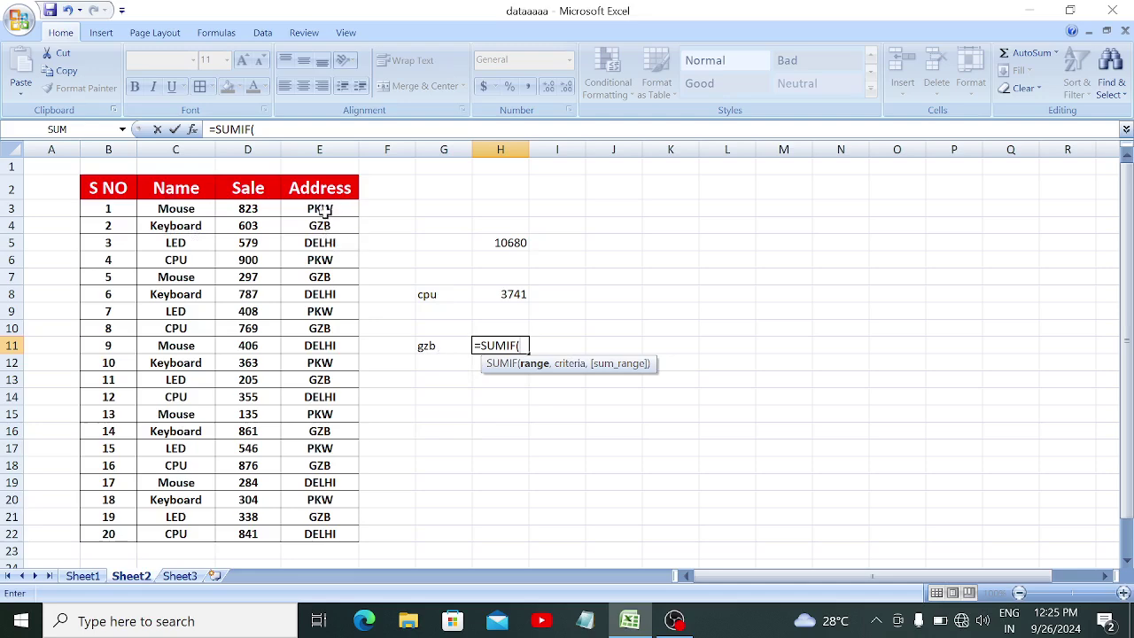
pyautogui.moveTo(321, 209); pyautogui.dragTo(337, 537)
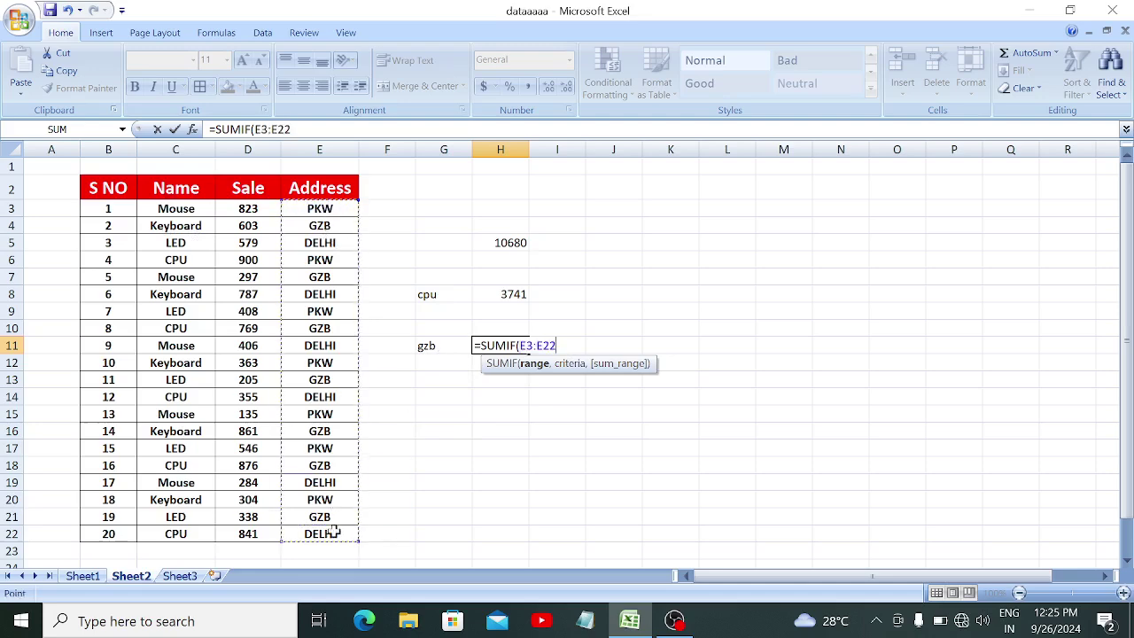
pyautogui.write(',')
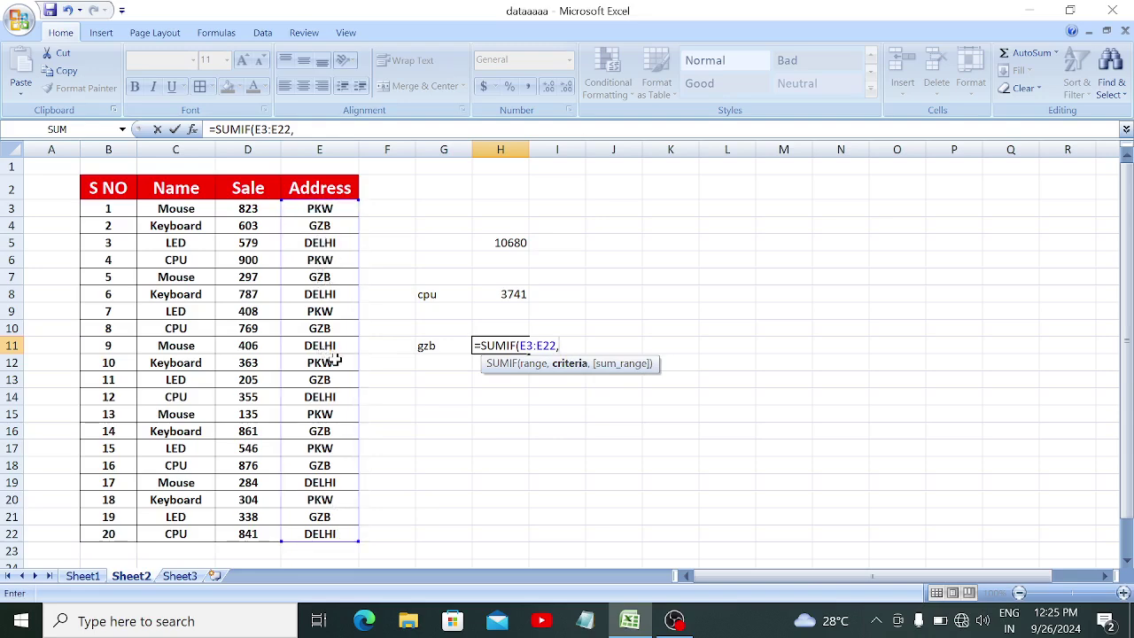
pyautogui.click(444, 345)
pyautogui.write(',')
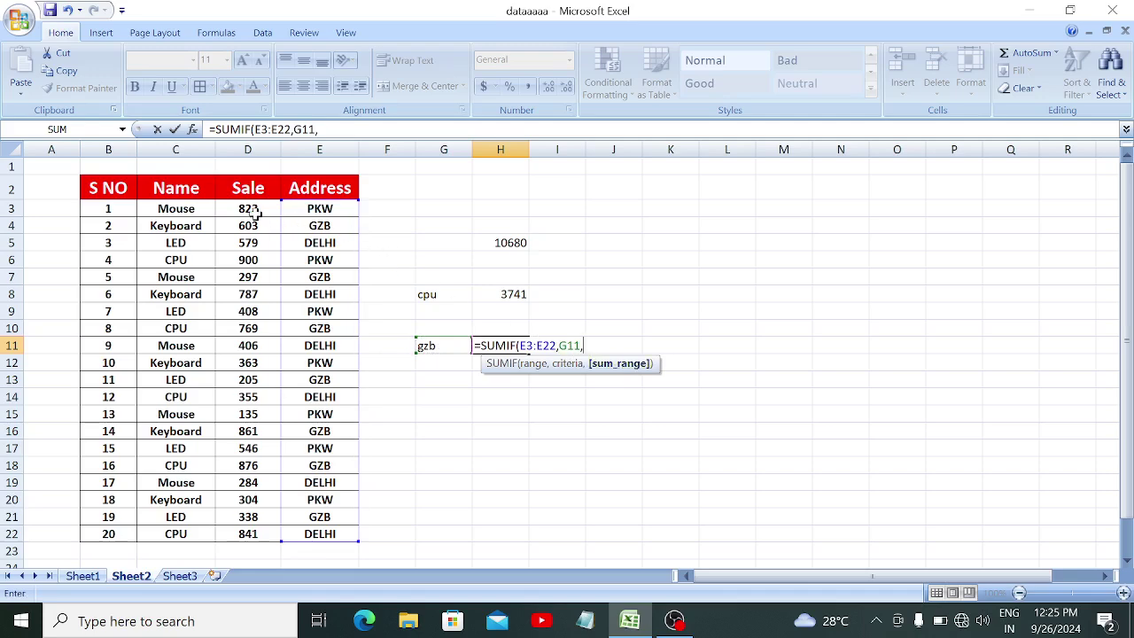
pyautogui.moveTo(251, 208); pyautogui.dragTo(252, 534)
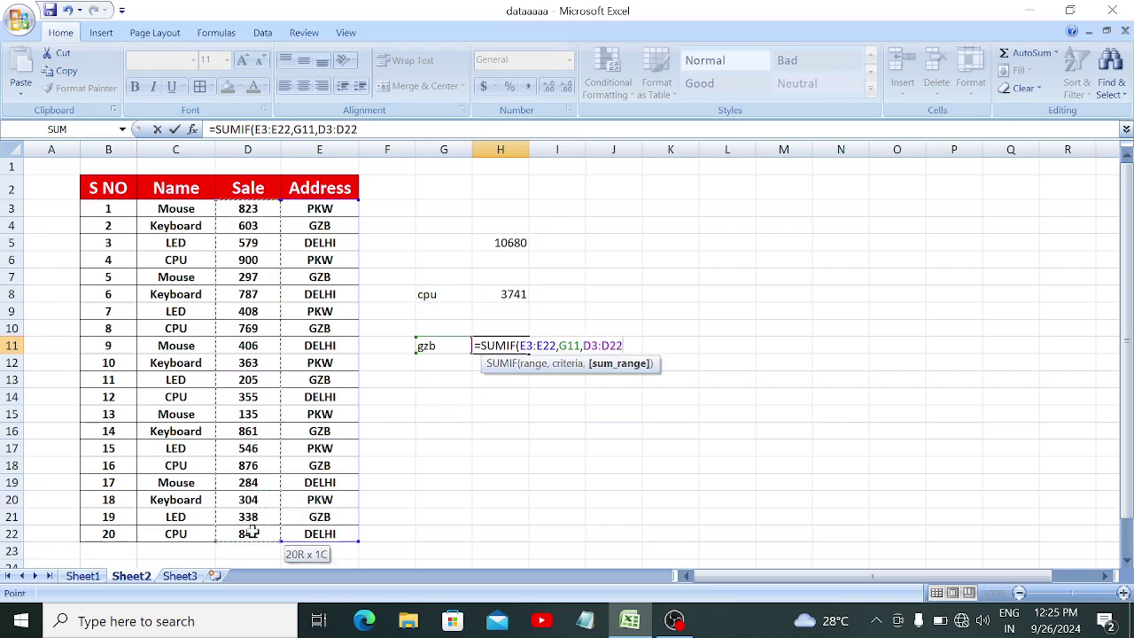
pyautogui.write(')')
pyautogui.press('Return')
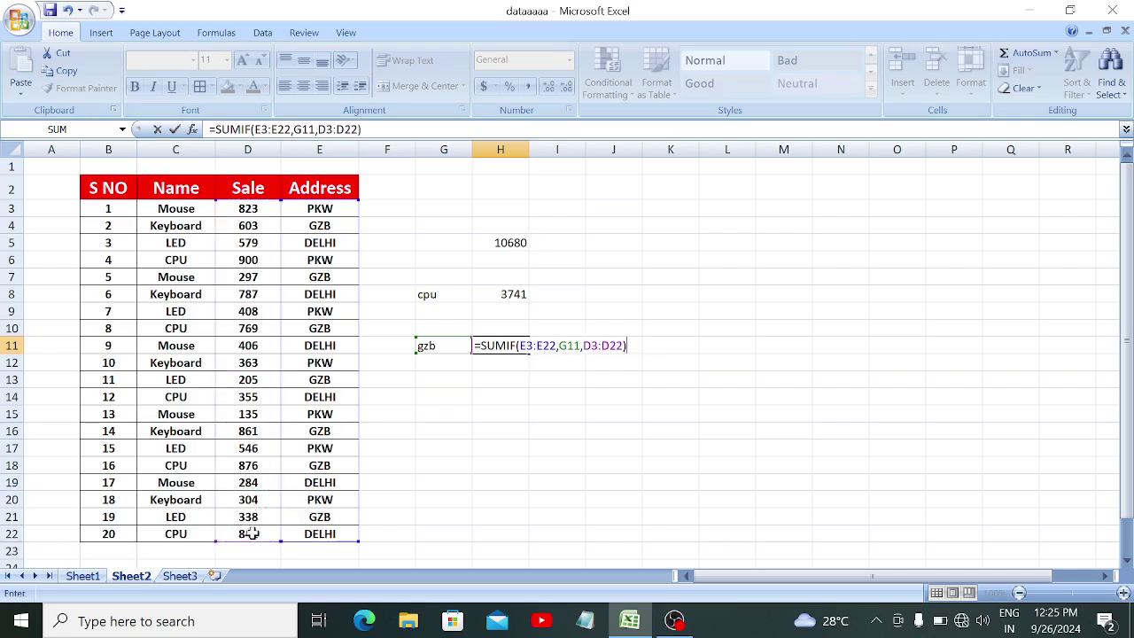
# - Change the address criterion in G11 to pkw and check the first PKW rows with their sales
pyautogui.click(448, 345)
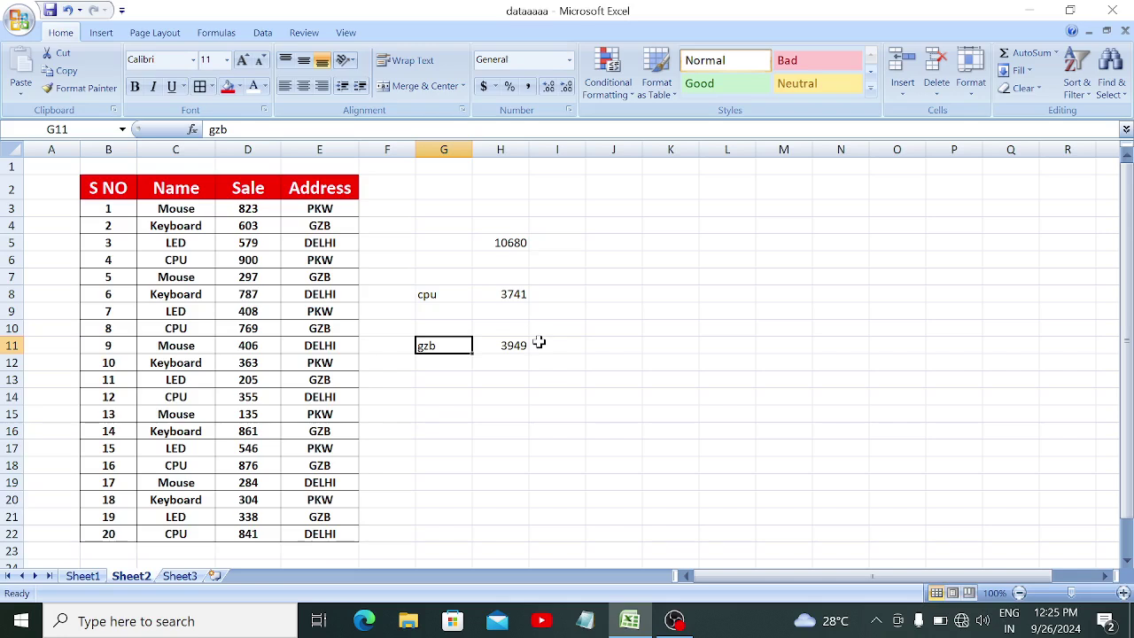
pyautogui.write('pkw')
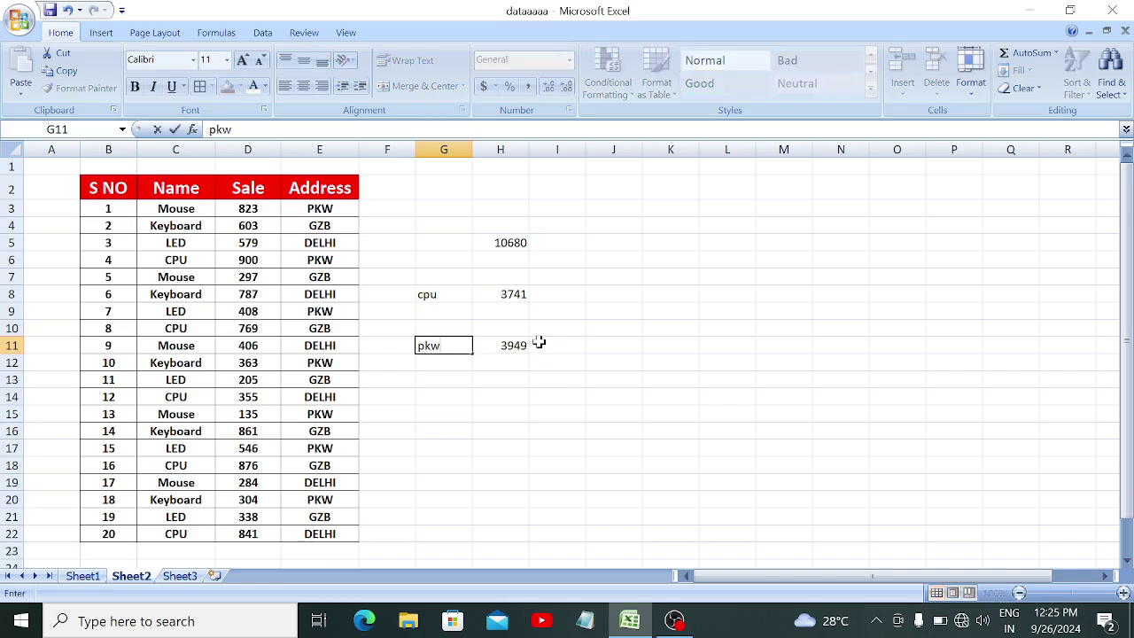
pyautogui.press('Return')
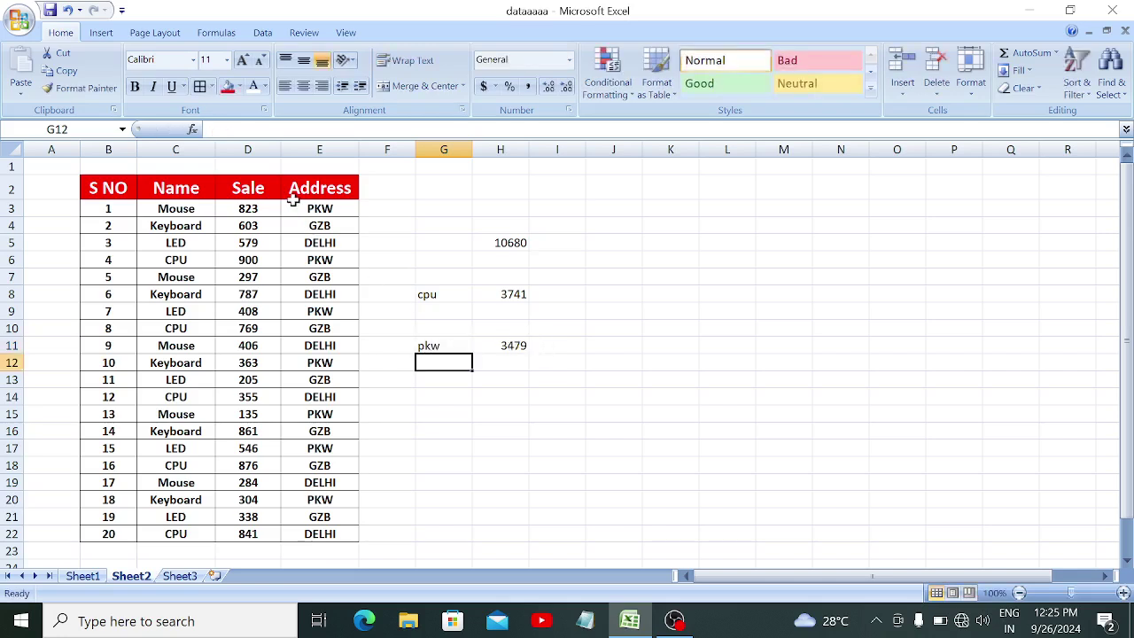
pyautogui.moveTo(294, 209); pyautogui.dragTo(255, 209)
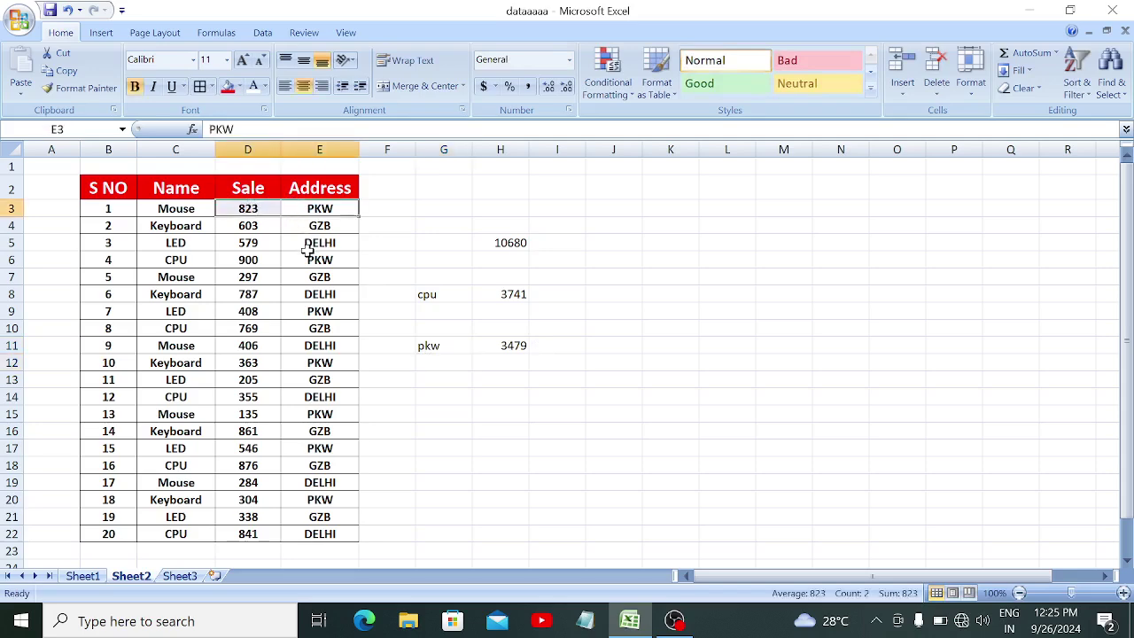
pyautogui.moveTo(307, 257); pyautogui.dragTo(266, 257)
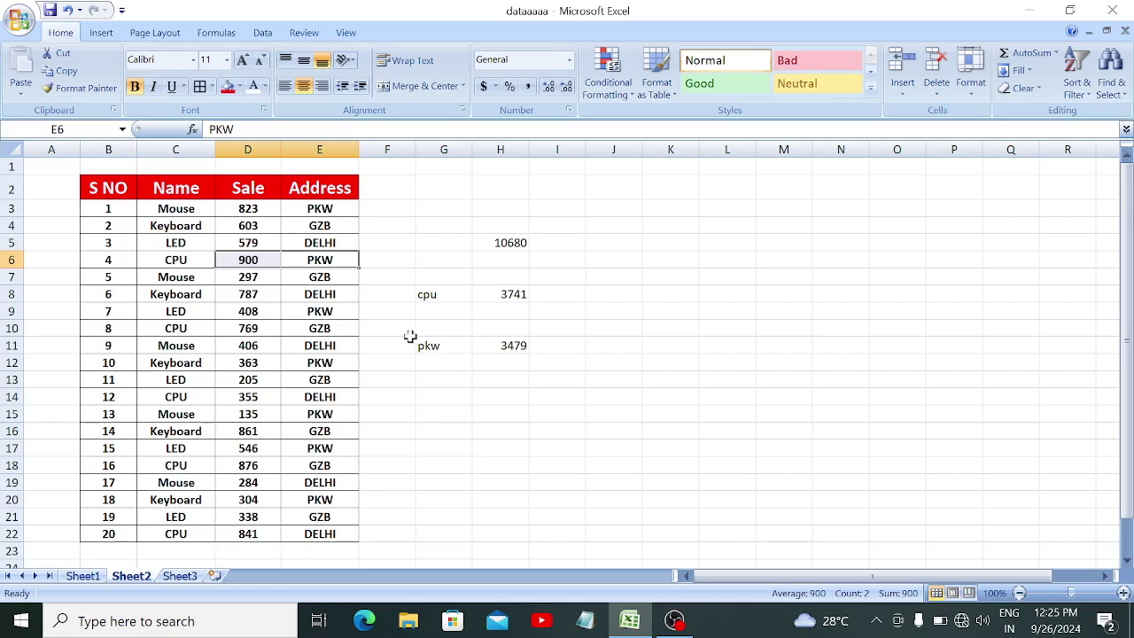
pyautogui.click(451, 346)
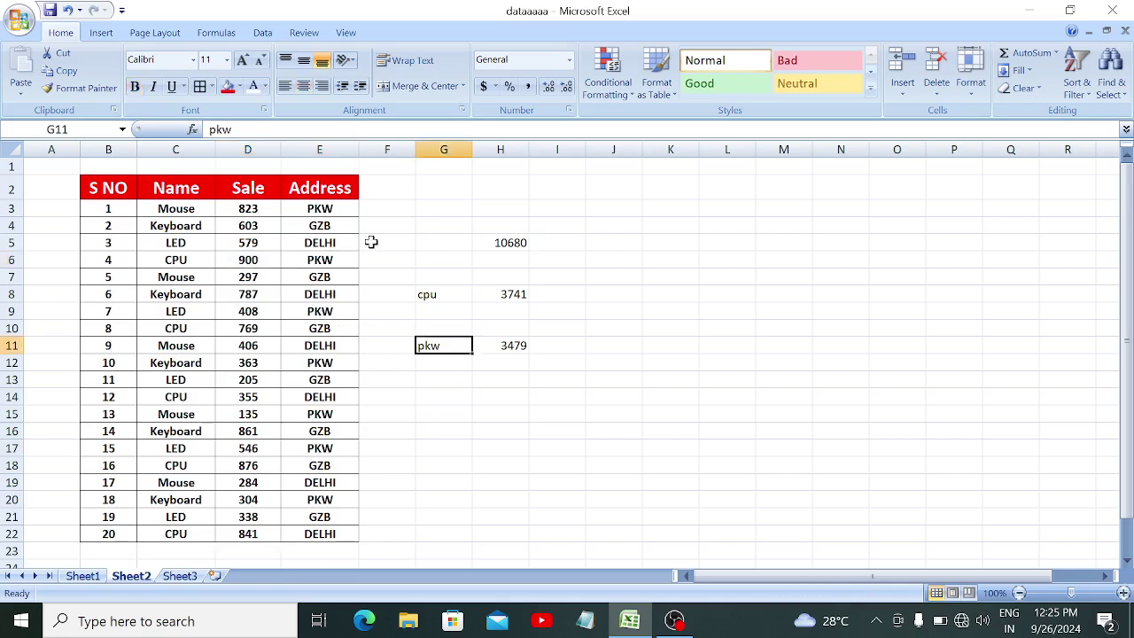
# - Change the item criterion in G8 to mouse
pyautogui.click(443, 295)
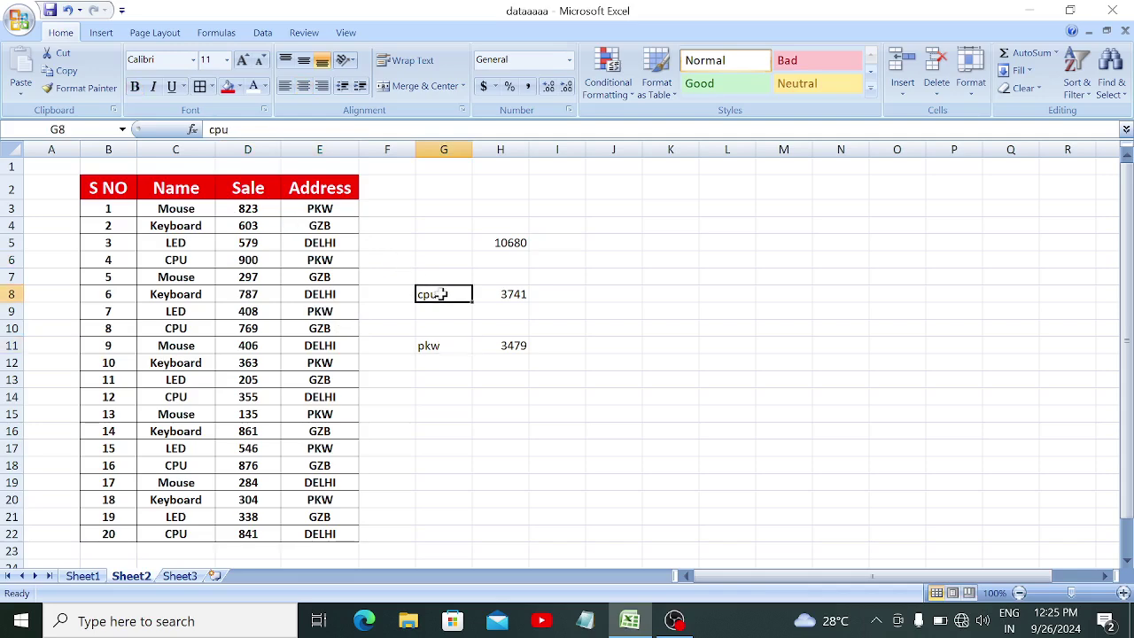
pyautogui.write('mouse')
pyautogui.press('Return')
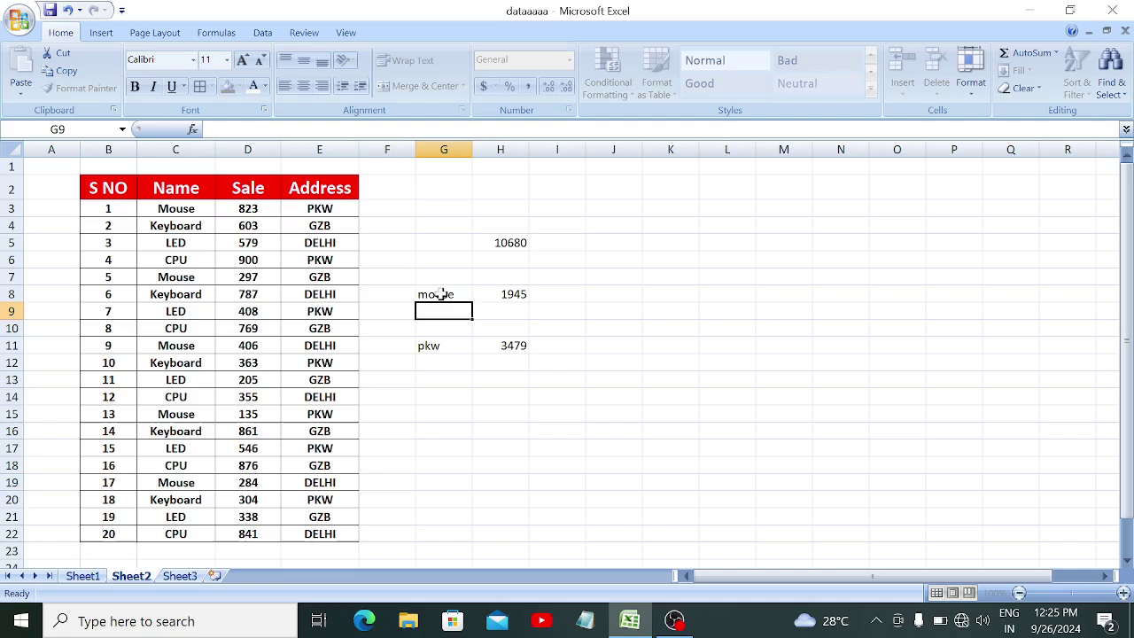
# - Examine the mouse result in G8:H8 and compare the sales and addresses of the first three Mouse rows
pyautogui.click(465, 295)
pyautogui.moveTo(464, 295); pyautogui.dragTo(499, 294)
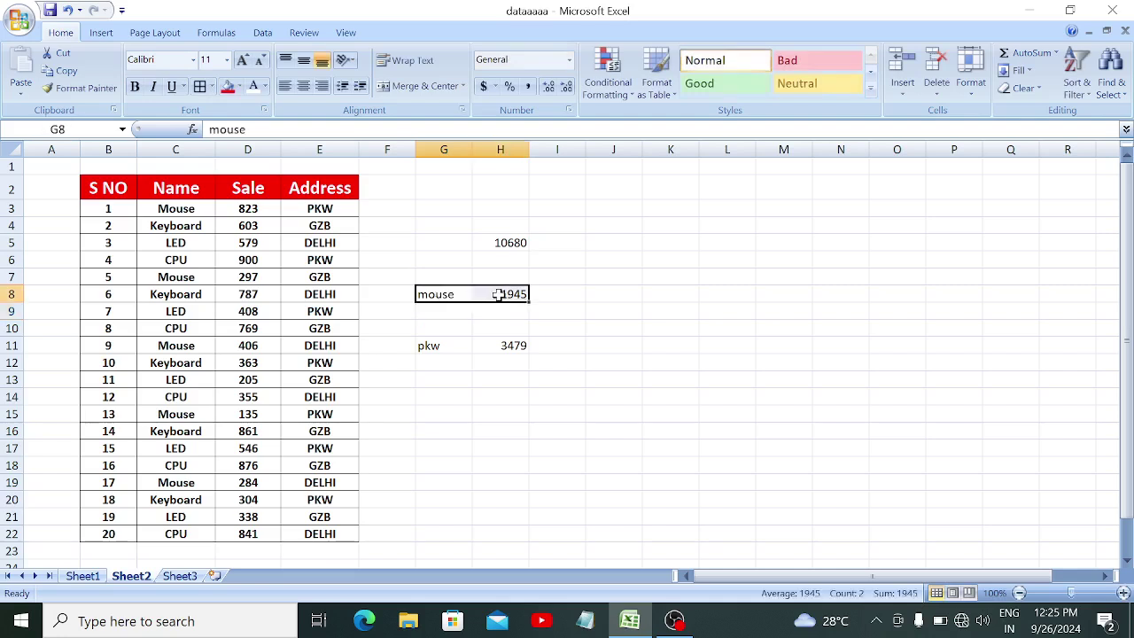
pyautogui.moveTo(202, 209); pyautogui.dragTo(306, 207)
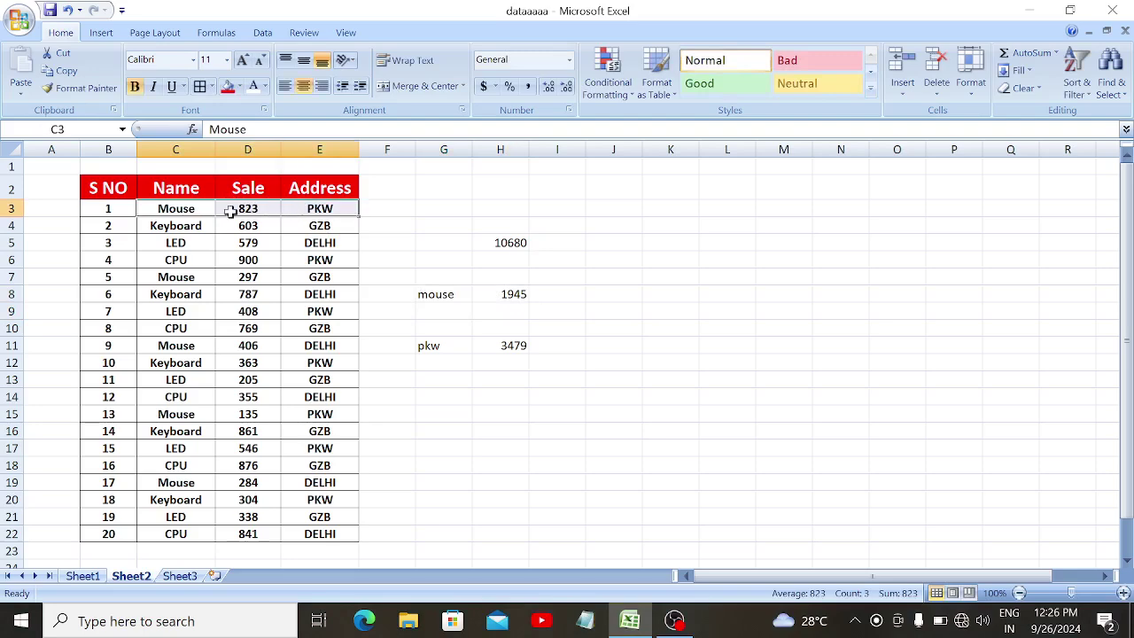
pyautogui.moveTo(196, 276); pyautogui.dragTo(301, 283)
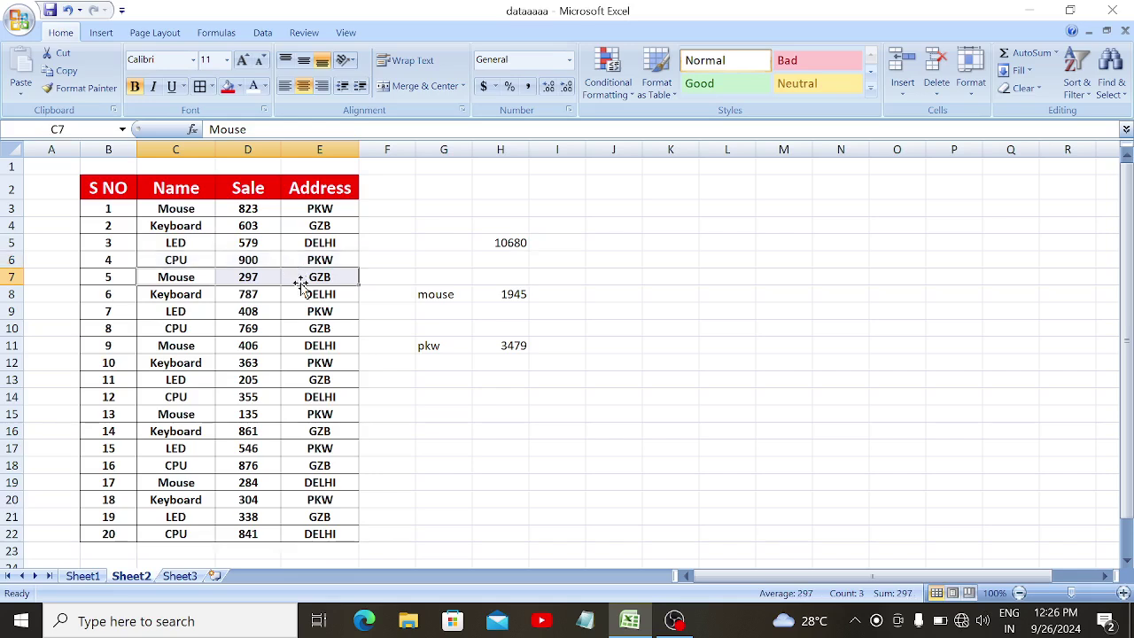
pyautogui.moveTo(205, 348); pyautogui.dragTo(303, 348)
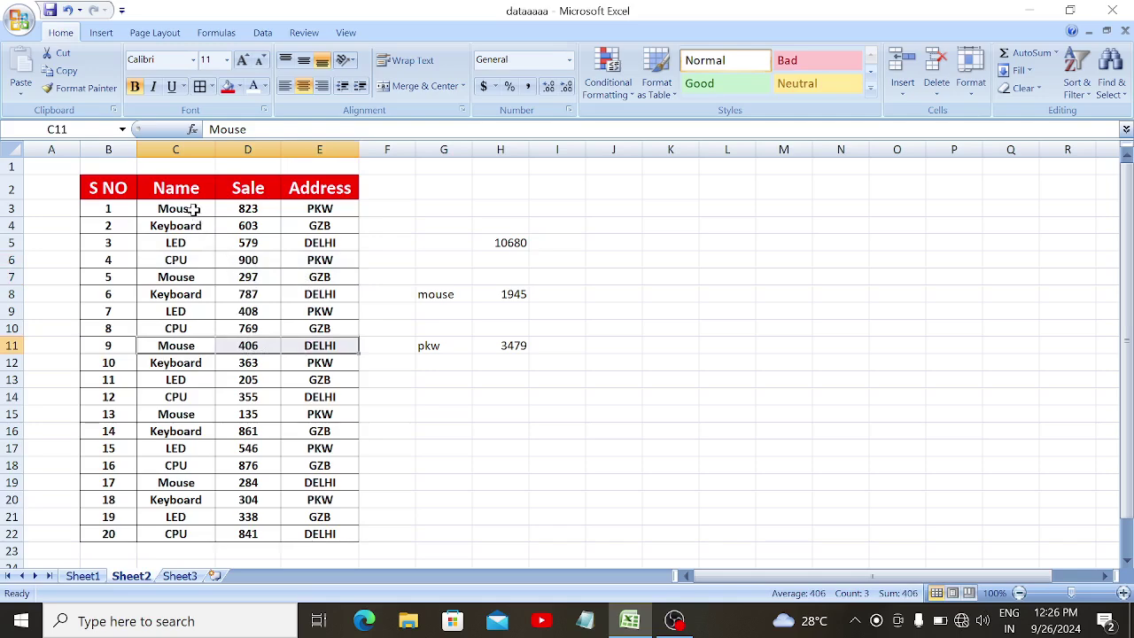
pyautogui.moveTo(202, 210); pyautogui.dragTo(310, 208)
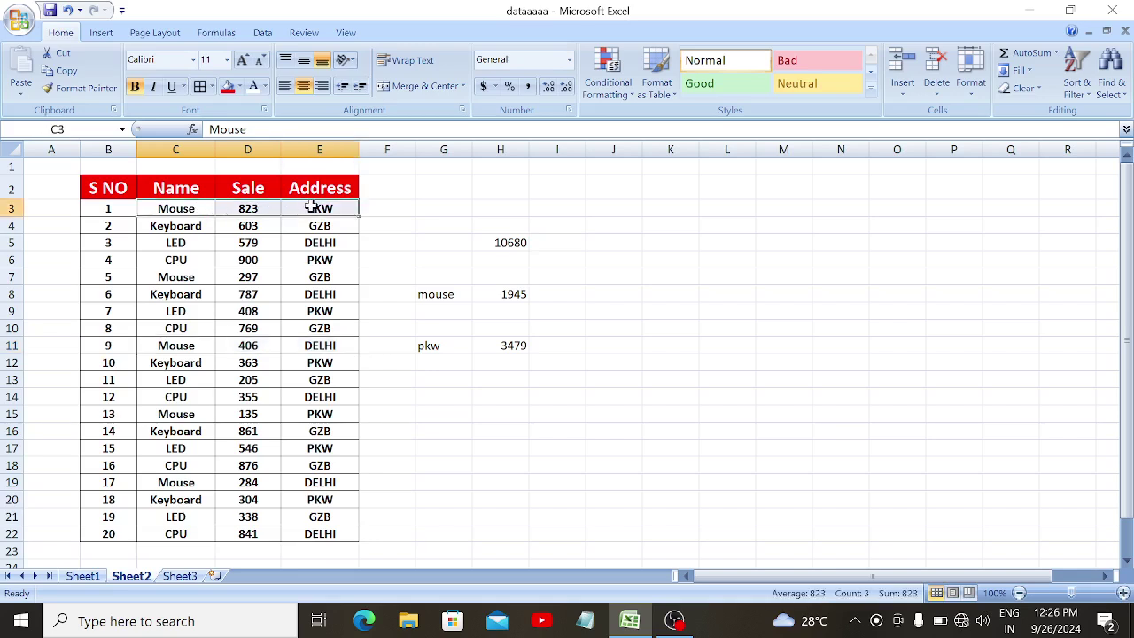
pyautogui.moveTo(198, 276); pyautogui.dragTo(301, 277)
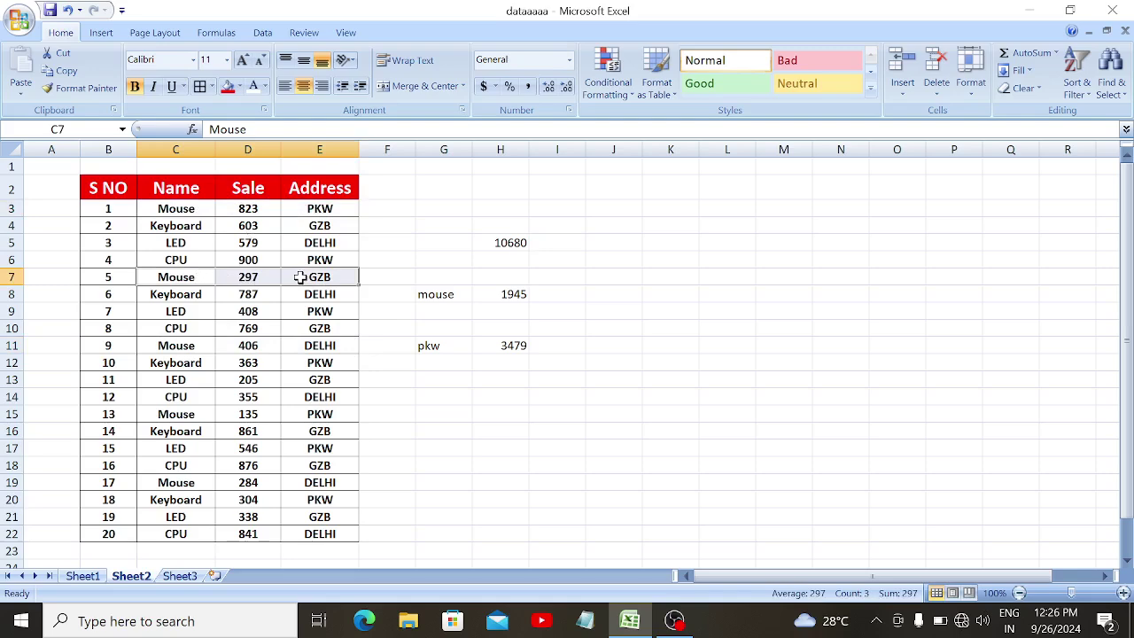
pyautogui.moveTo(188, 346); pyautogui.dragTo(309, 345)
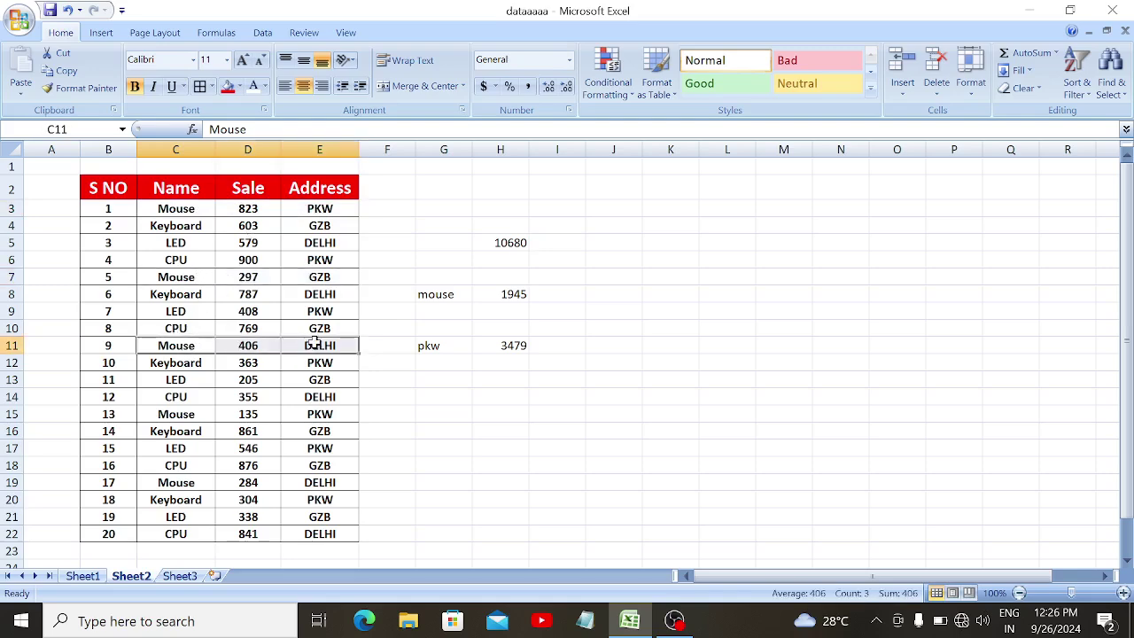
# - Enter the two criteria mouse in cell G15 and pkw in cell G16
pyautogui.click(442, 405)
pyautogui.press('Down')
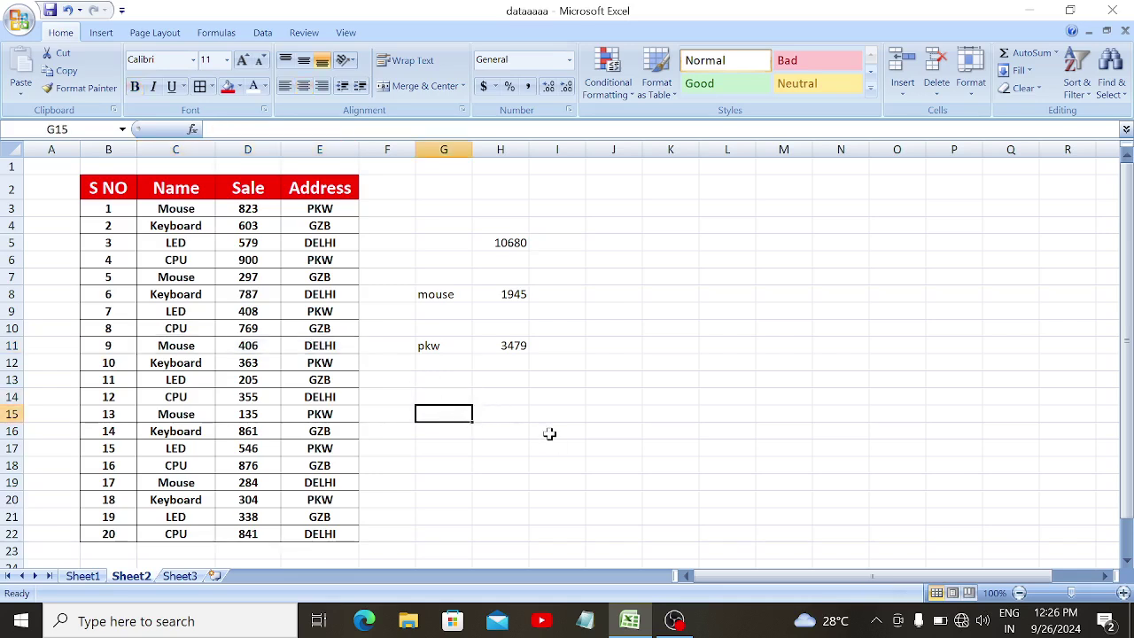
pyautogui.write('mouse')
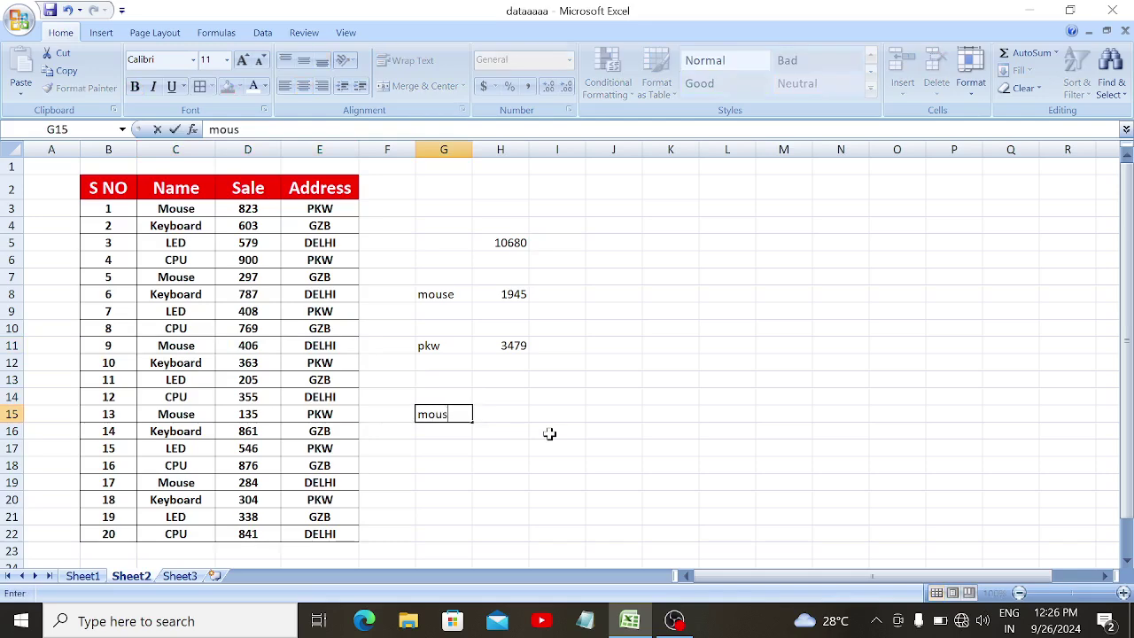
pyautogui.press('Return')
pyautogui.write('pkw')
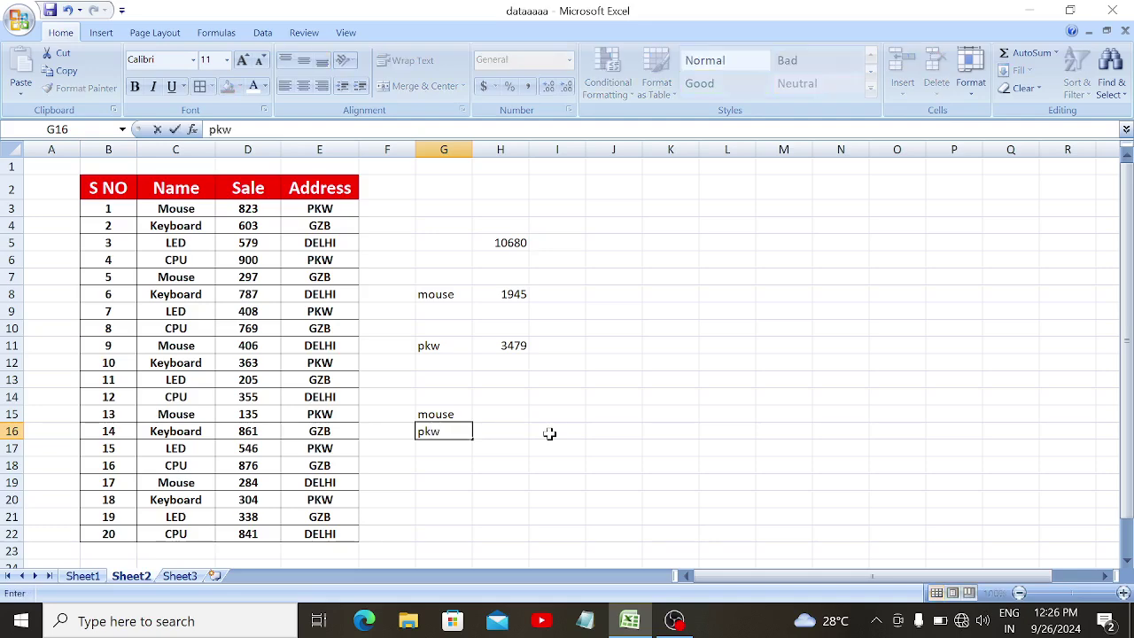
pyautogui.press('Tab')
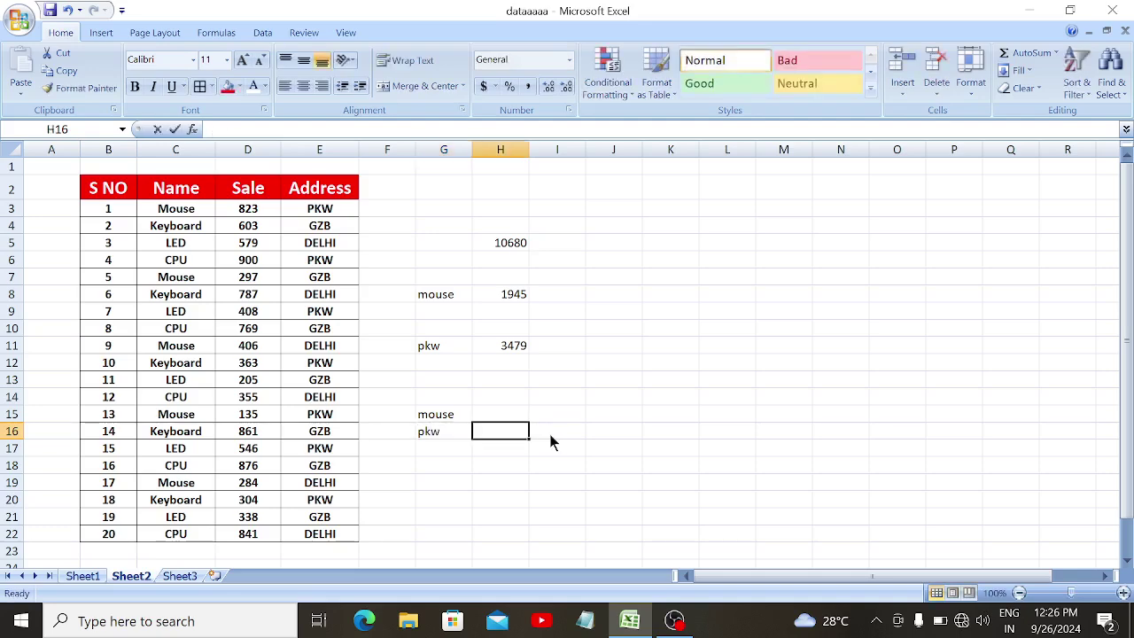
# - Start a SUMIFS formula in H16 with the Sale values D3:D22 as the sum range
pyautogui.write('=sumi')
pyautogui.press('Down')
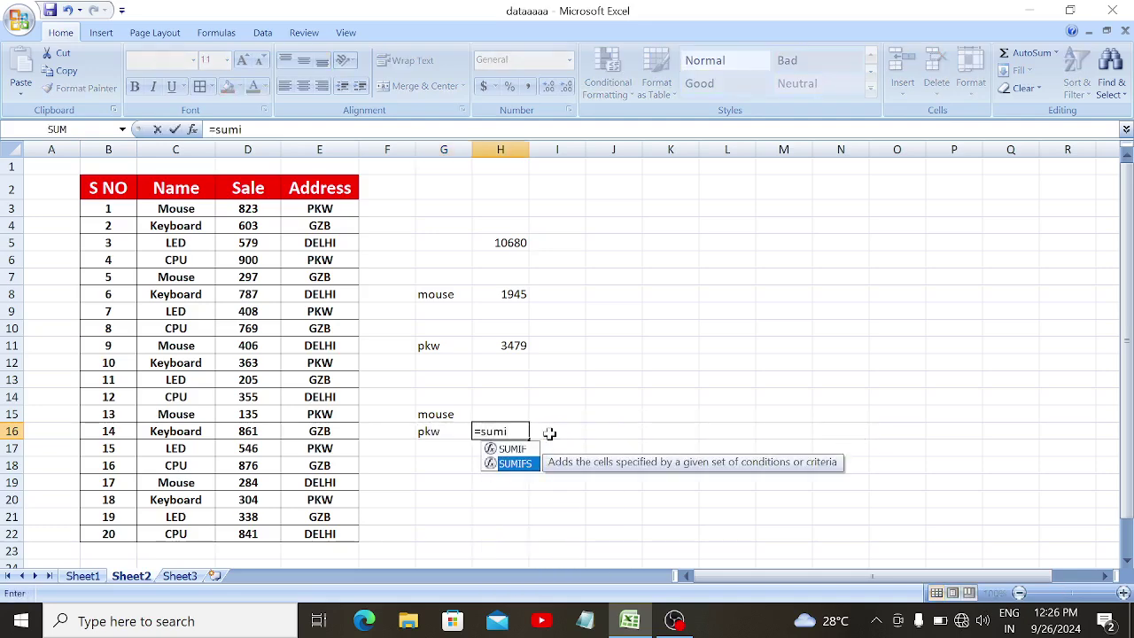
pyautogui.press('Up')
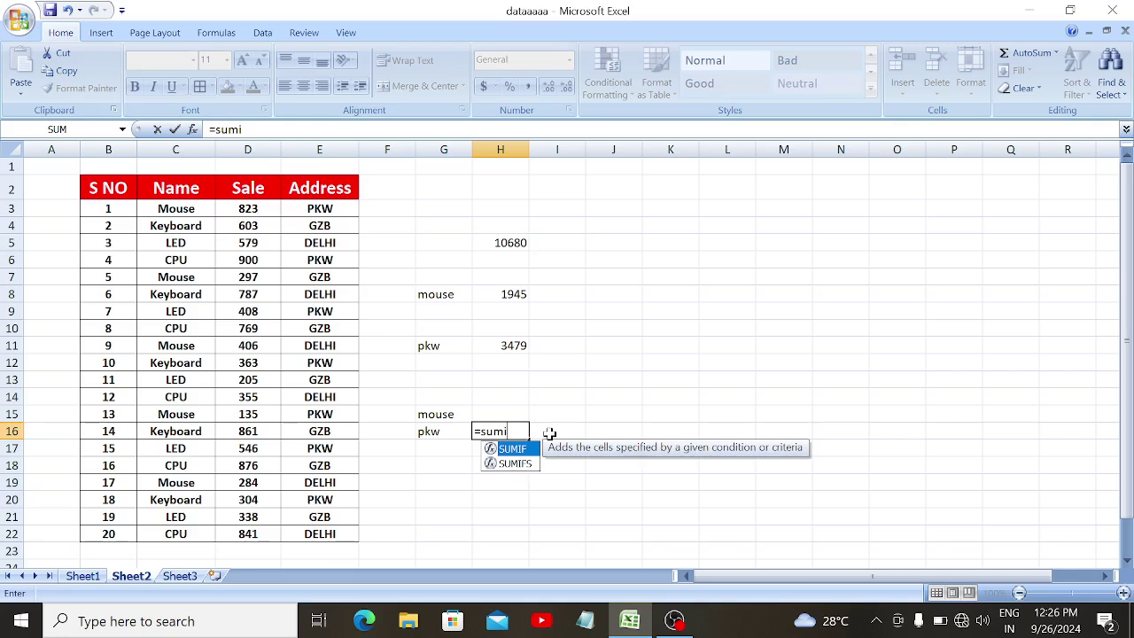
pyautogui.press('Down')
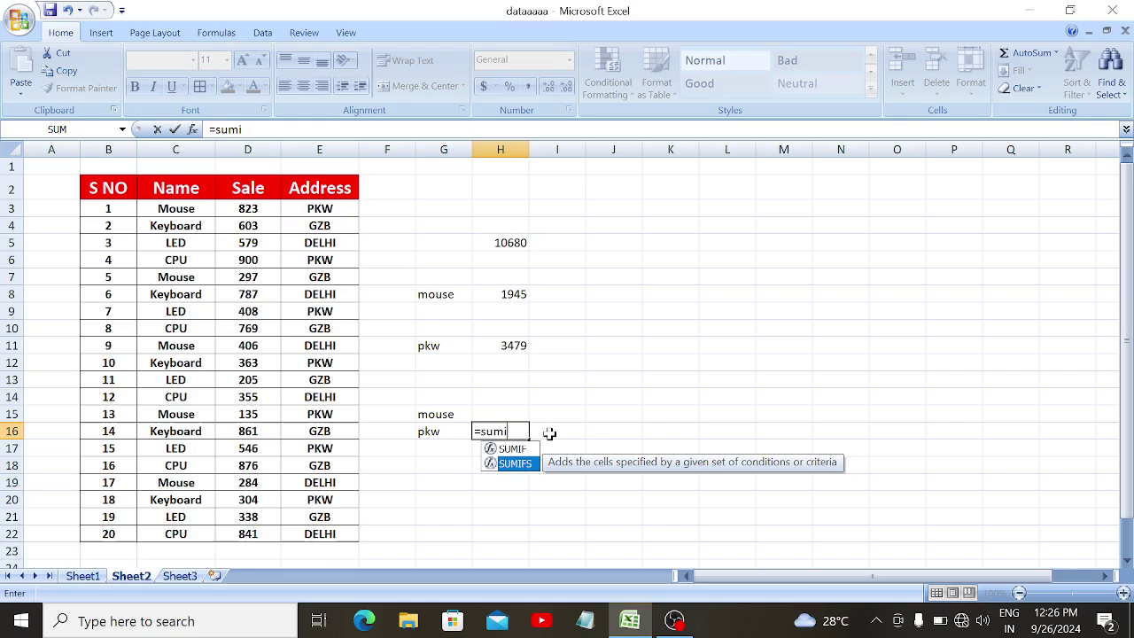
pyautogui.press('Tab')
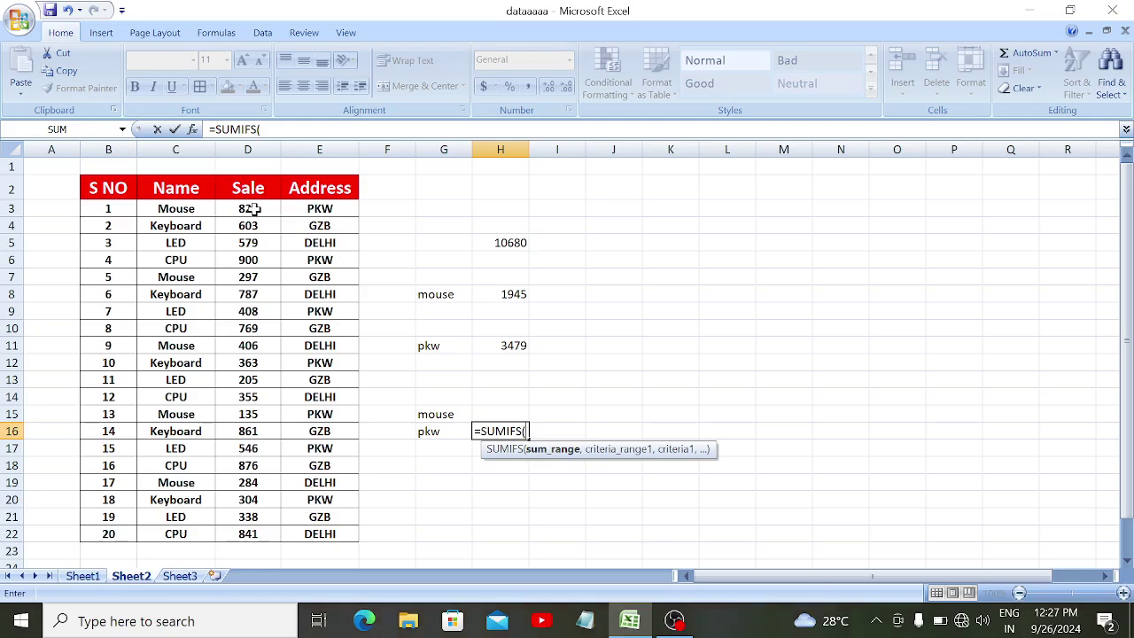
pyautogui.moveTo(253, 214); pyautogui.dragTo(250, 533)
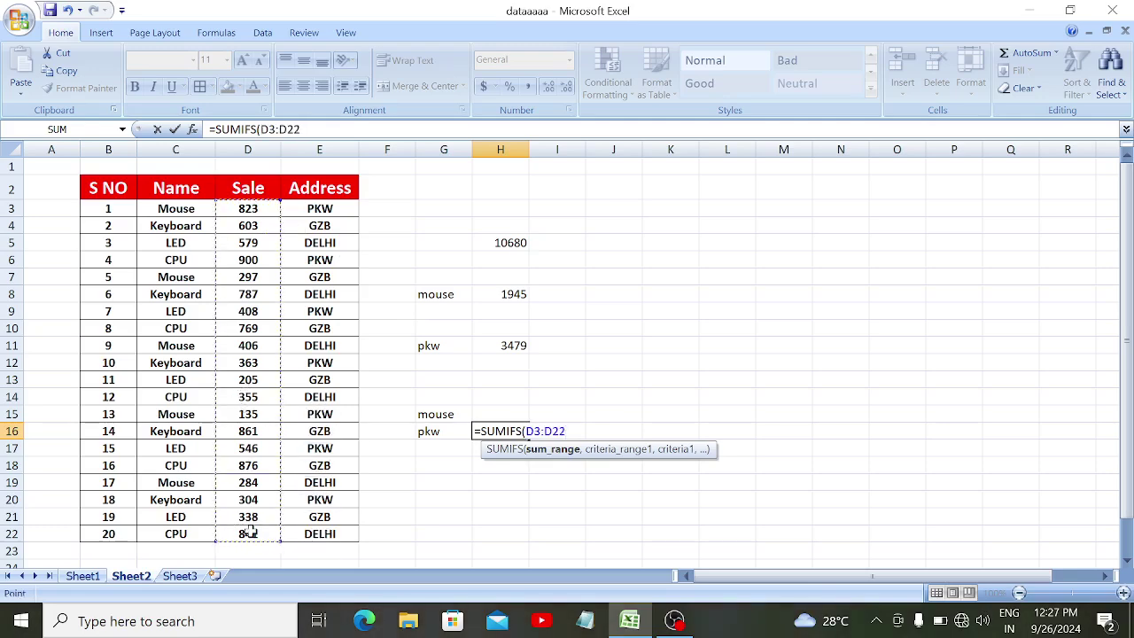
pyautogui.write(',')
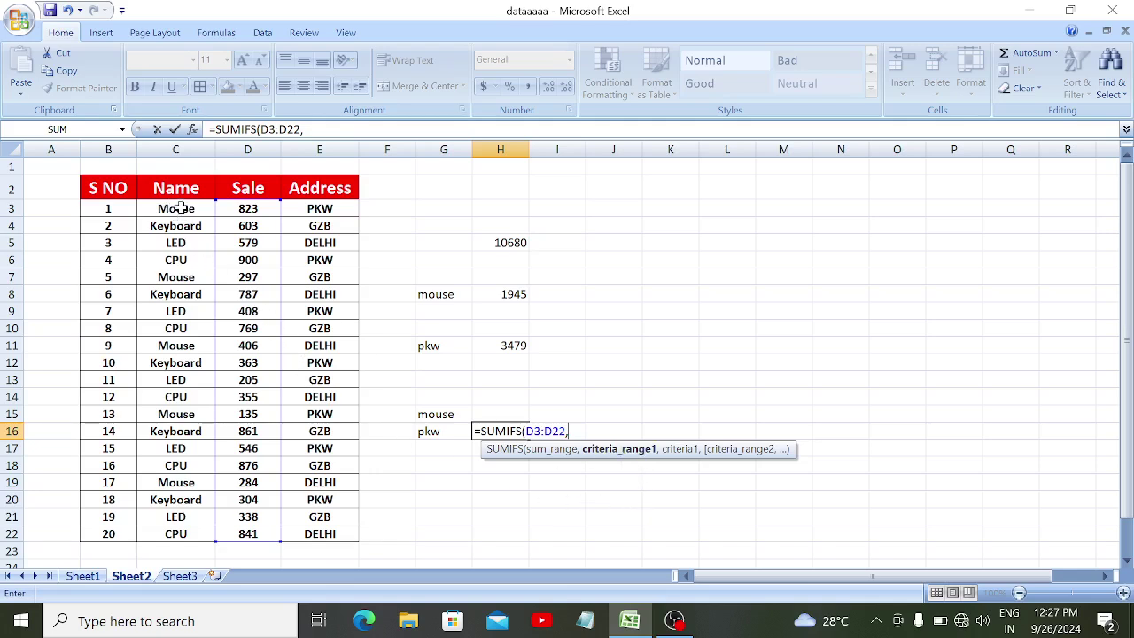
# - Add the Name cells C3:C22 as the first criteria range of the SUMIFS, with G15 as its criterion
pyautogui.moveTo(181, 208); pyautogui.dragTo(179, 532)
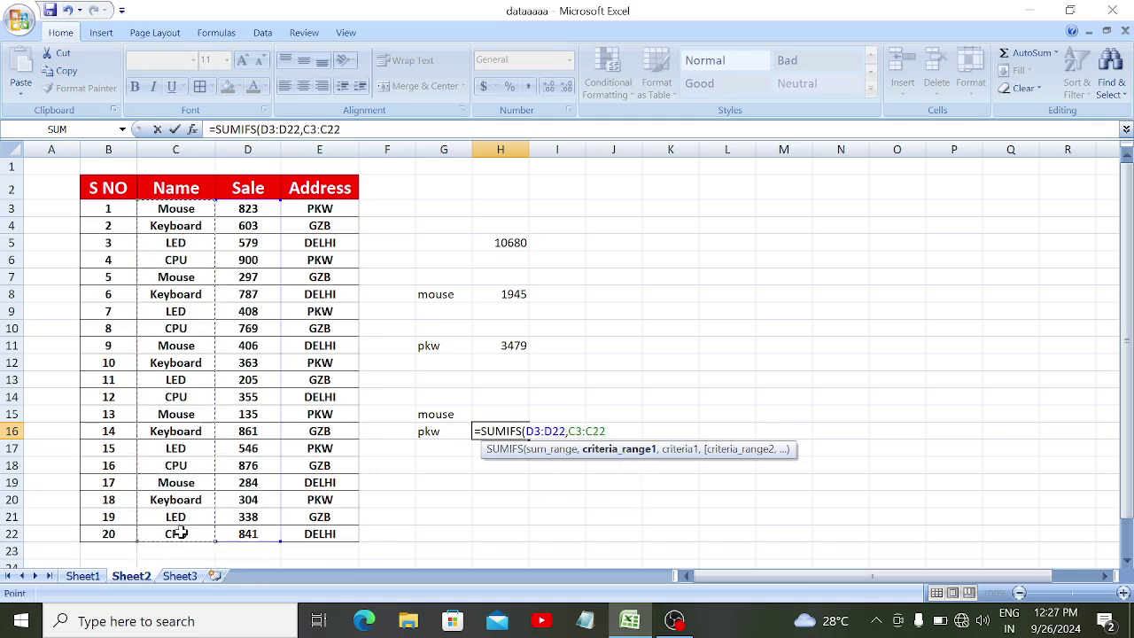
pyautogui.write(',')
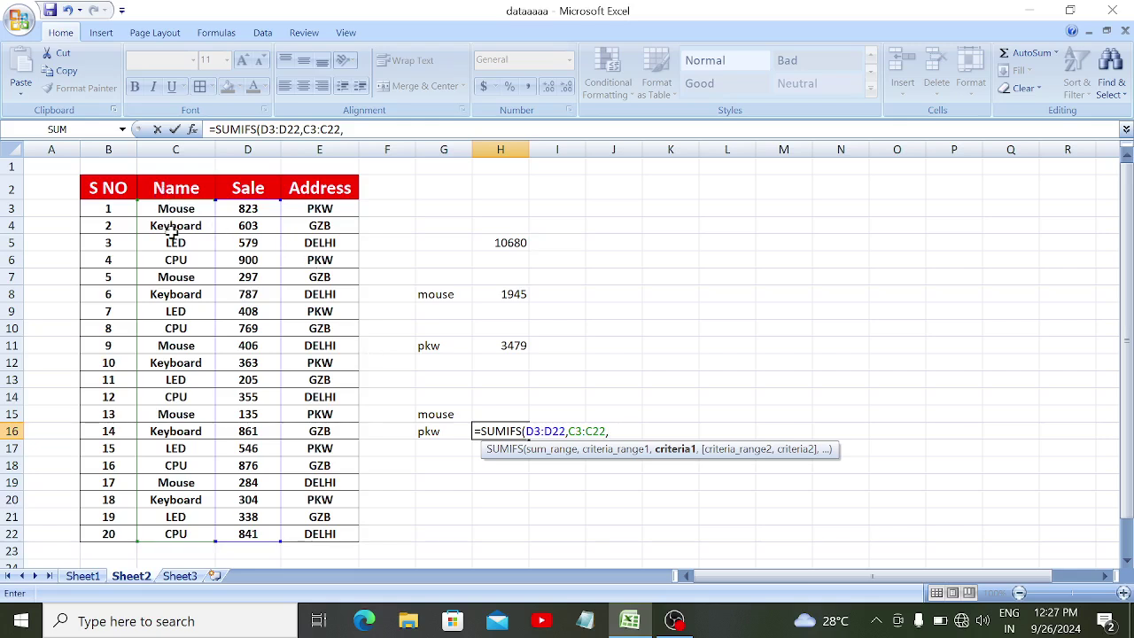
pyautogui.click(459, 414)
pyautogui.write(',')
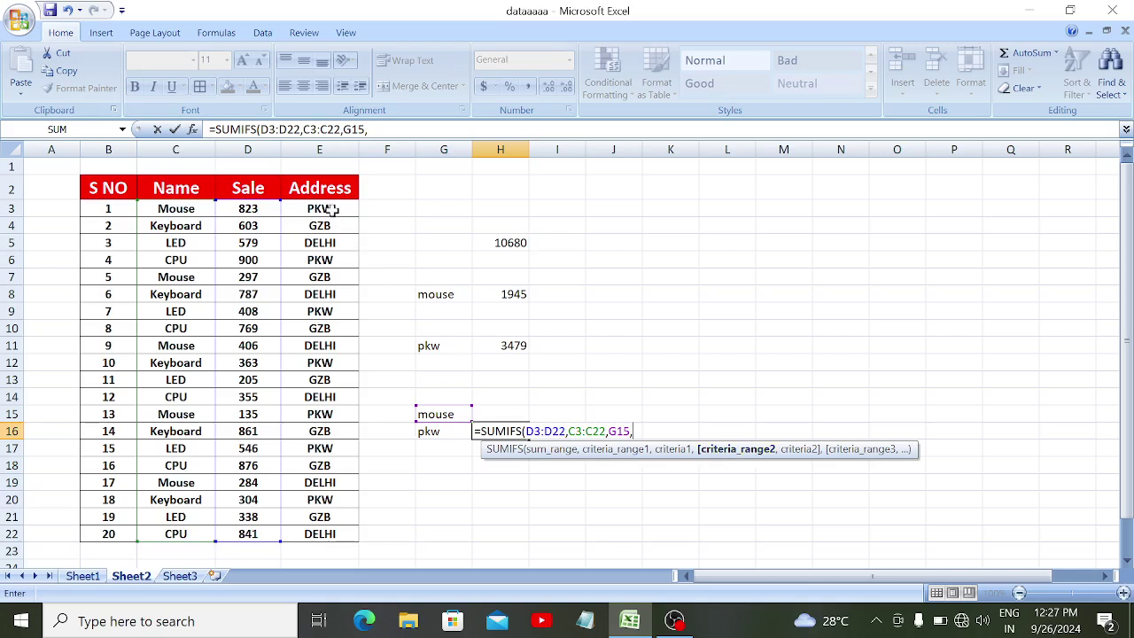
# - Complete the SUMIFS formula with the Address cells E3:E22 as second criteria range and G16 as its criterion
pyautogui.moveTo(332, 210); pyautogui.dragTo(335, 529)
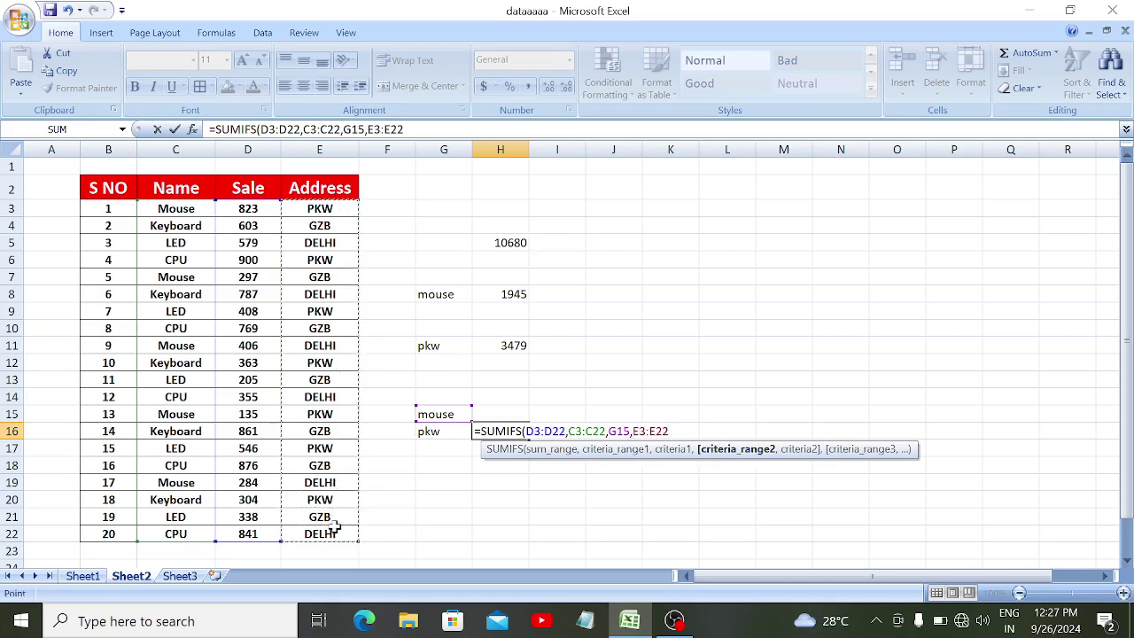
pyautogui.write(',')
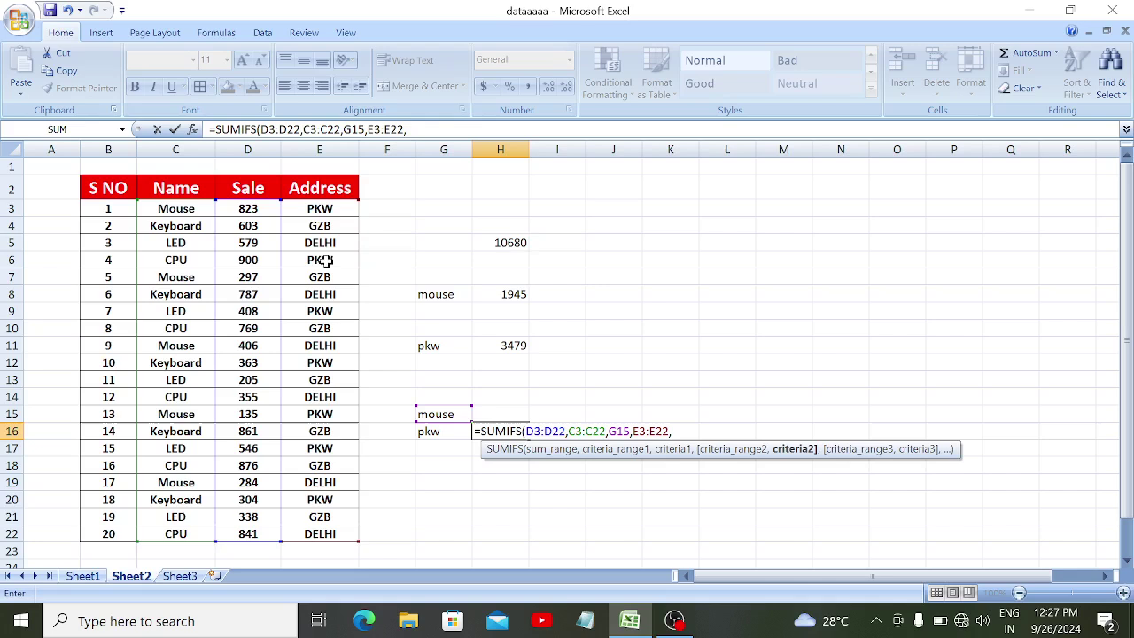
pyautogui.click(432, 437)
pyautogui.write(')')
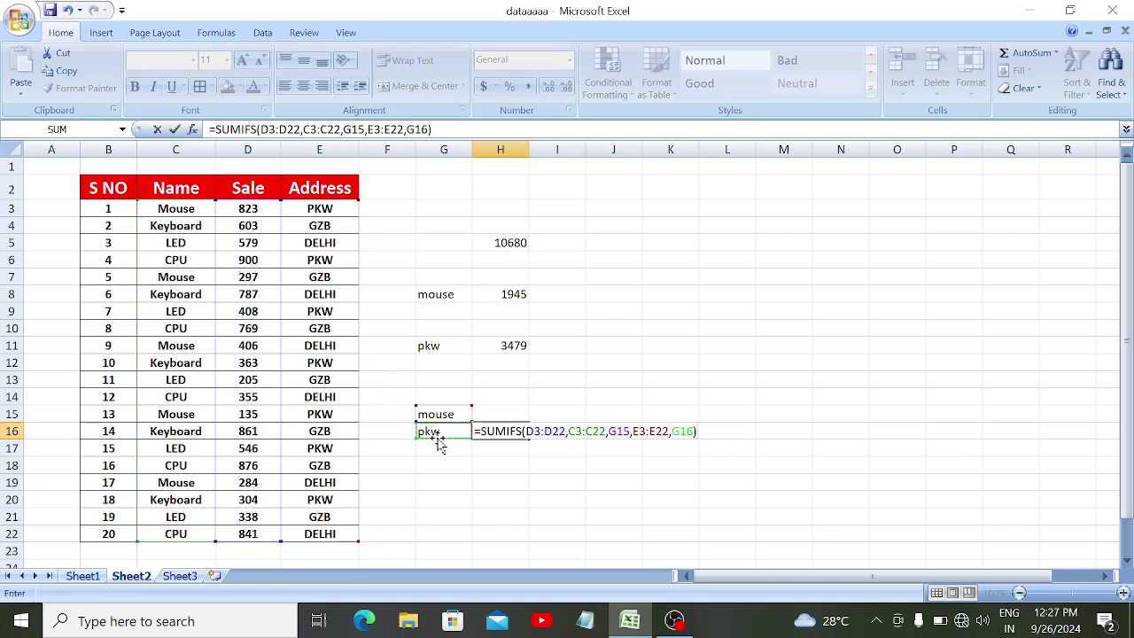
pyautogui.press('Return')
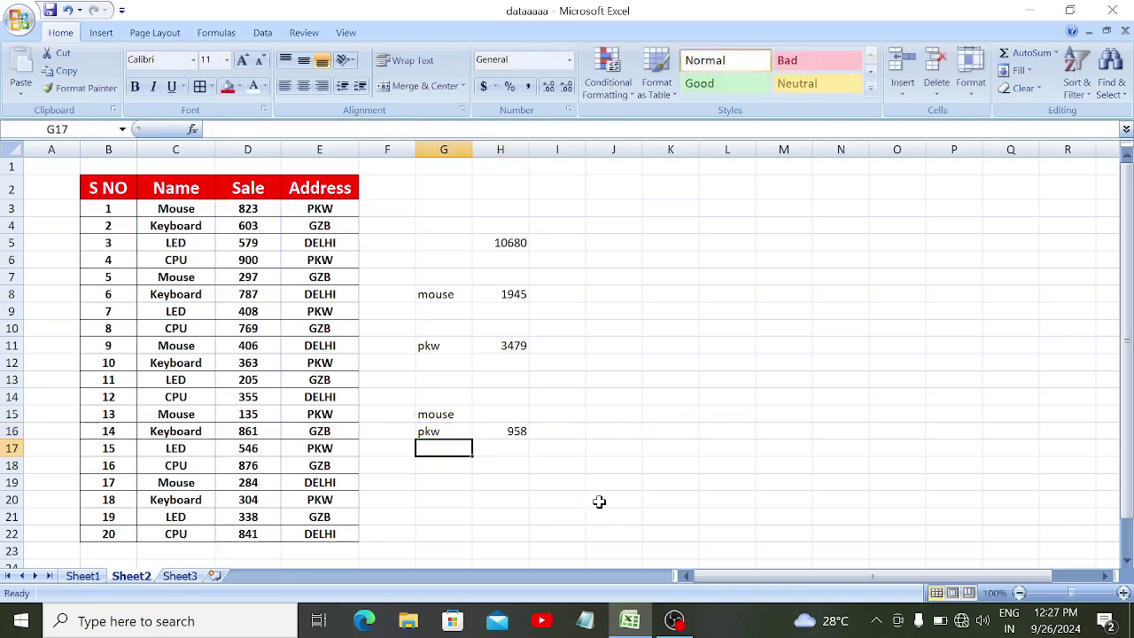
# - Change the address criterion in G16 to gzb
pyautogui.click(447, 431)
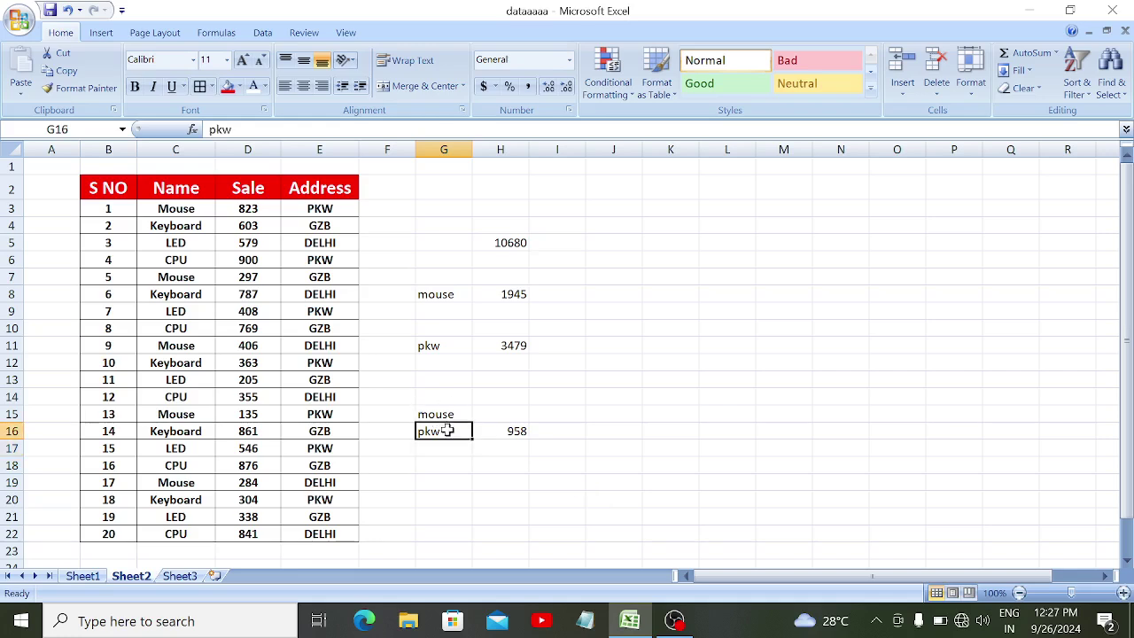
pyautogui.write('gzb')
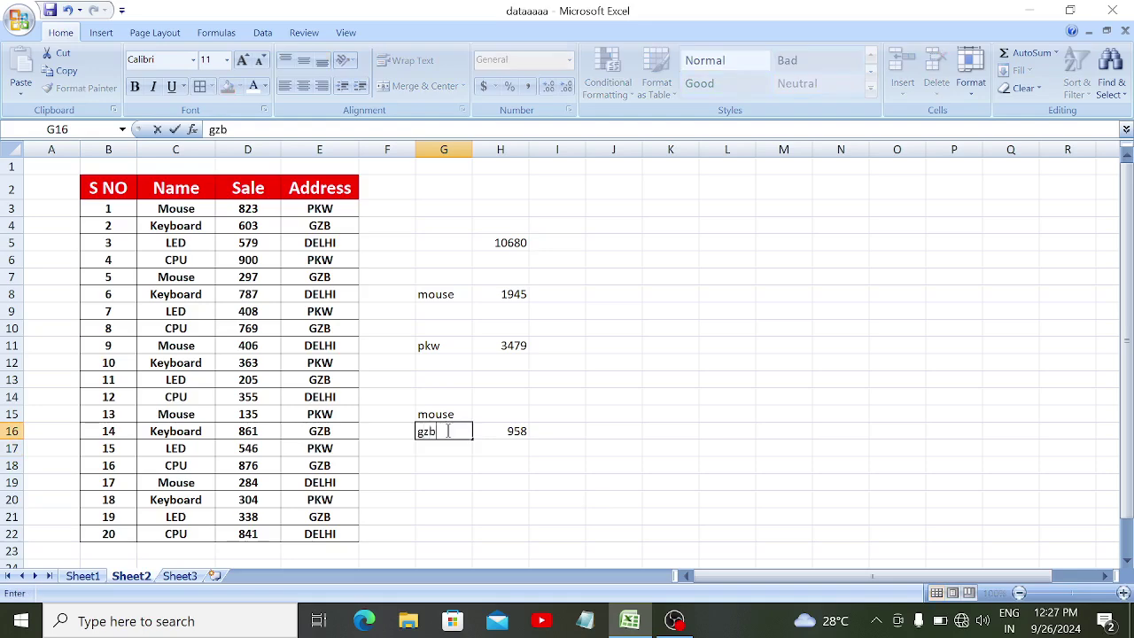
pyautogui.press('Return')
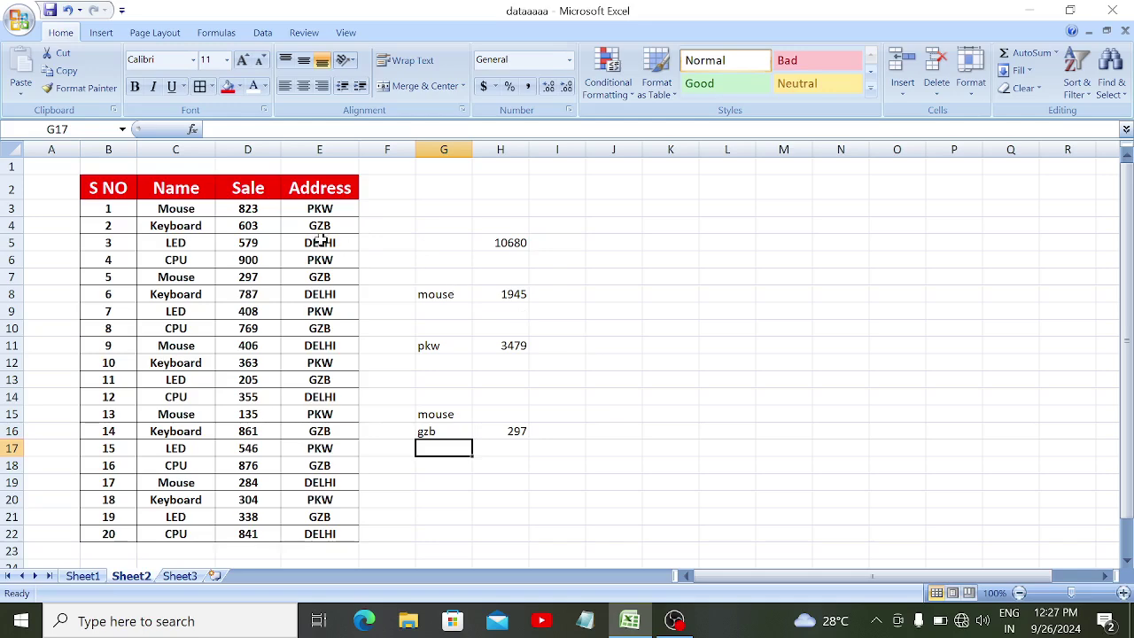
# - Review the Sale values in D3:D22 and enter the criterion >500 in J8
pyautogui.moveTo(256, 211); pyautogui.dragTo(256, 526)
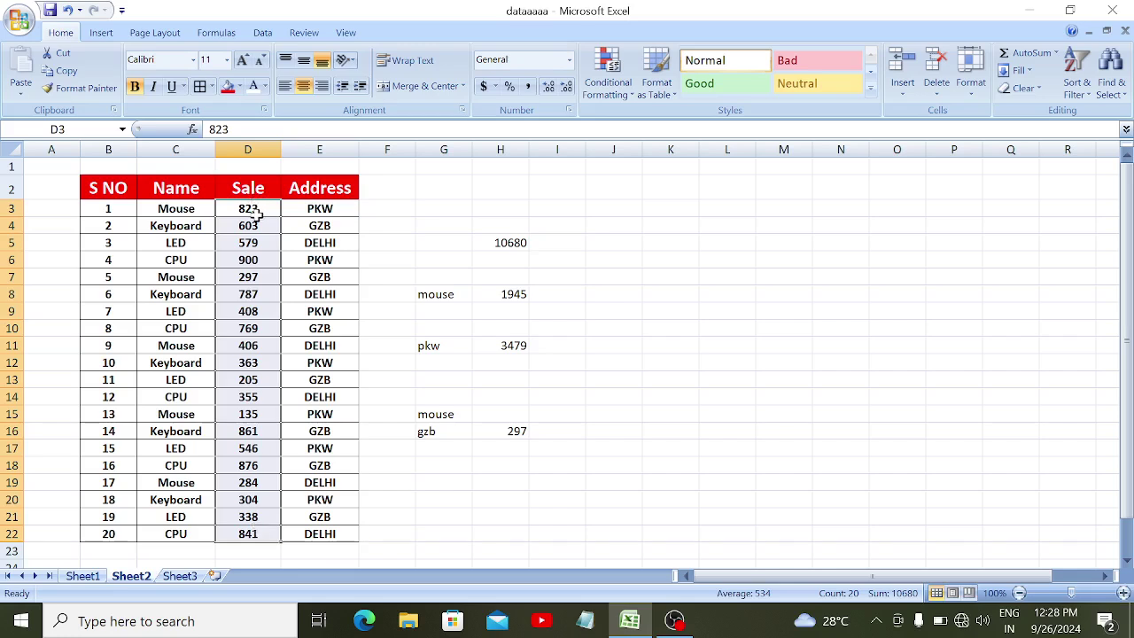
pyautogui.moveTo(255, 213); pyautogui.dragTo(247, 534)
pyautogui.click(654, 290)
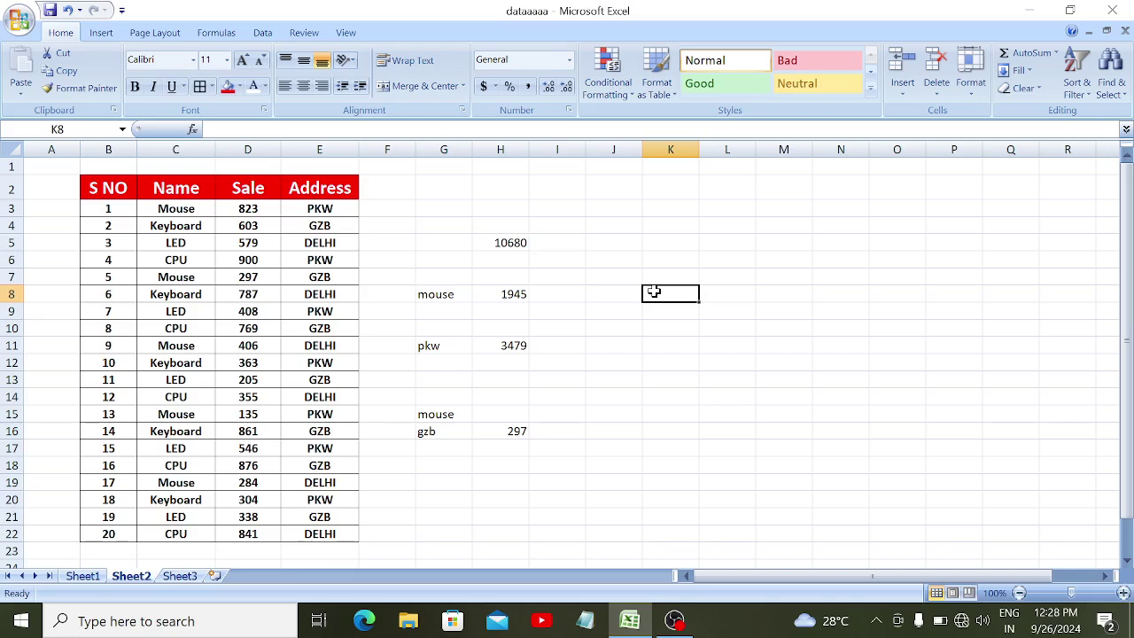
pyautogui.press('Left')
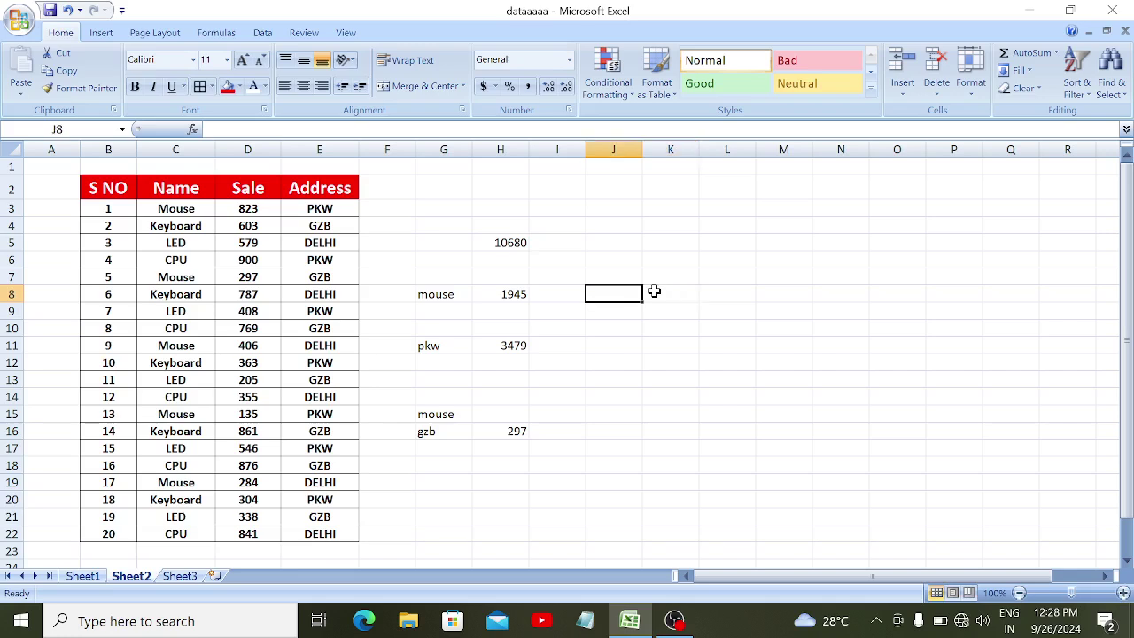
pyautogui.write('>5')
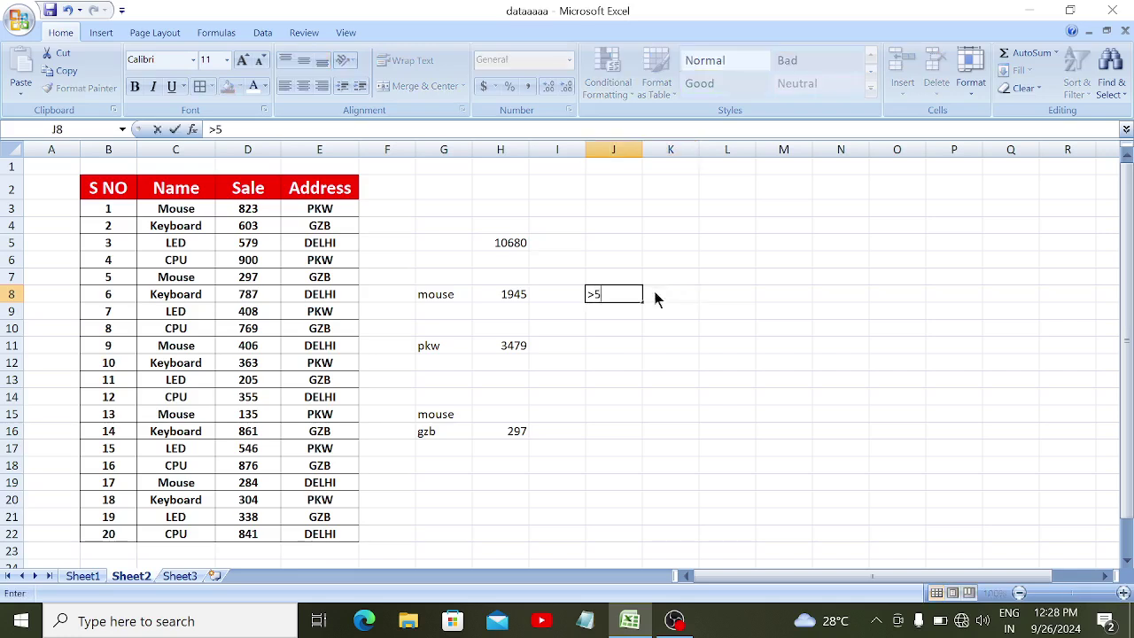
pyautogui.write('00')
pyautogui.click(654, 292)
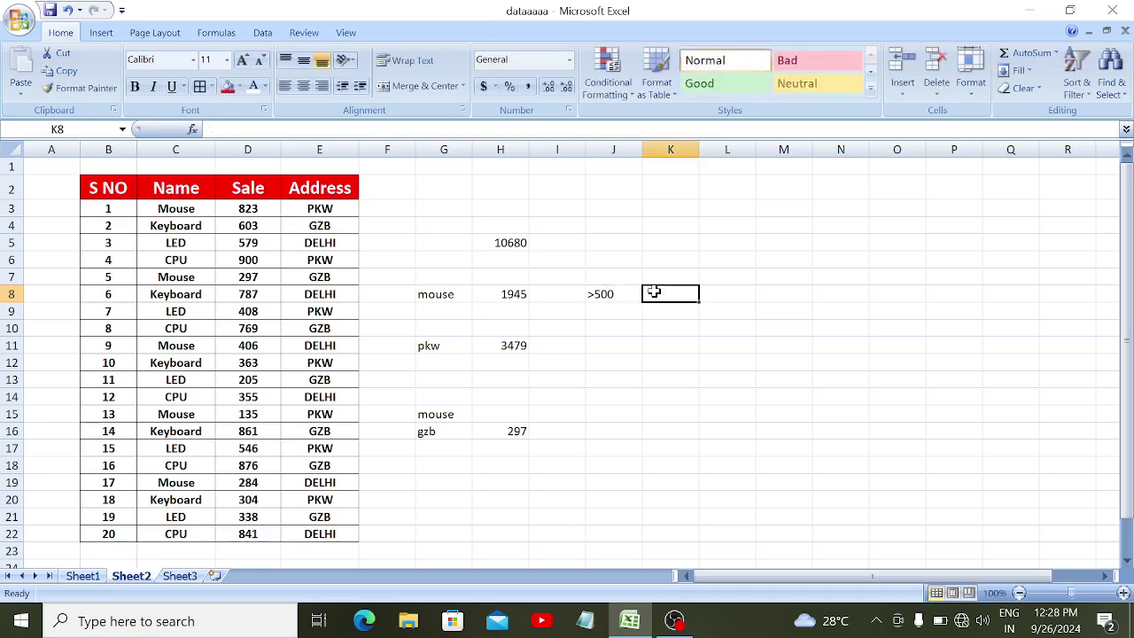
# - Enter a SUMIF formula in K8 that adds the Sale values D3:D22 meeting the criterion in J8, and check it
pyautogui.write('=sumi')
pyautogui.press('Tab')
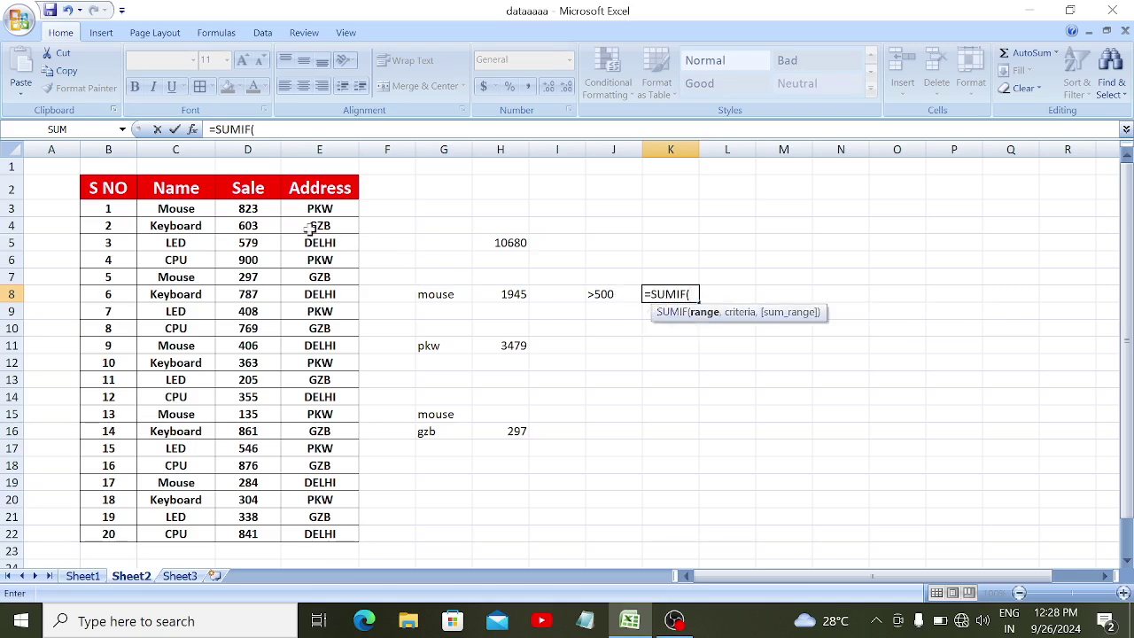
pyautogui.moveTo(257, 210); pyautogui.dragTo(261, 529)
pyautogui.write(',')
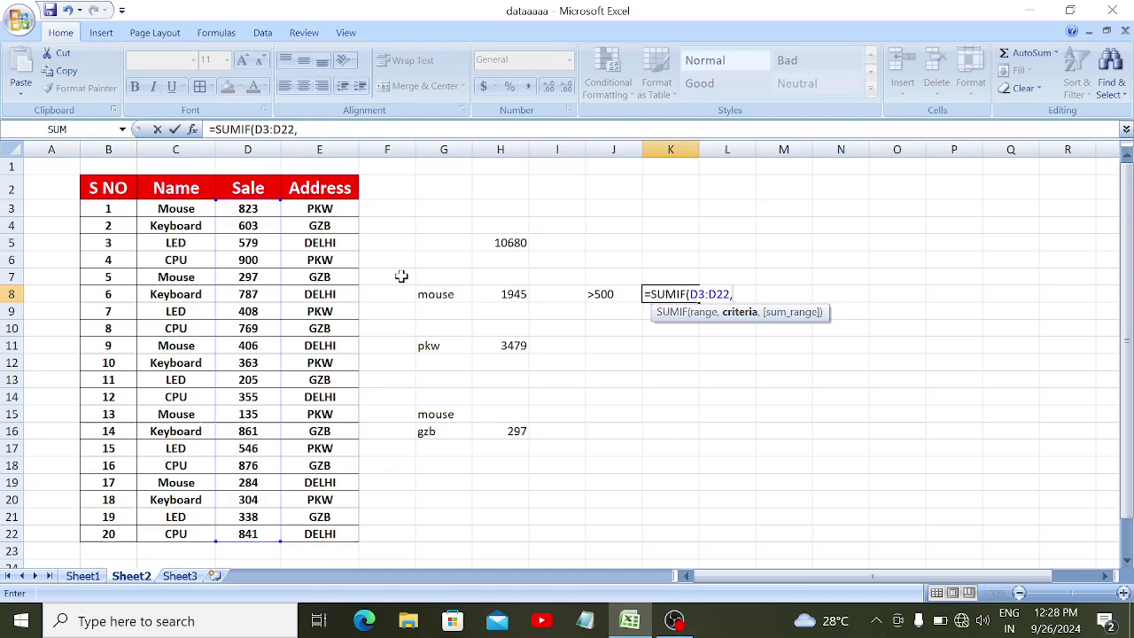
pyautogui.click(623, 296)
pyautogui.write(')')
pyautogui.press('Return')
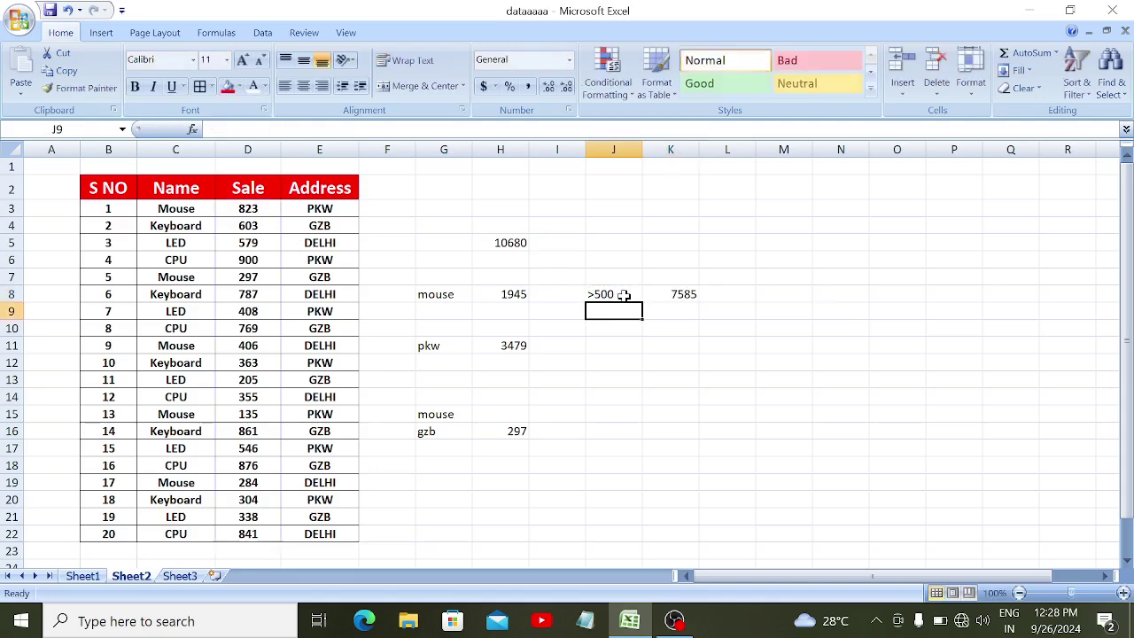
pyautogui.click(678, 294)
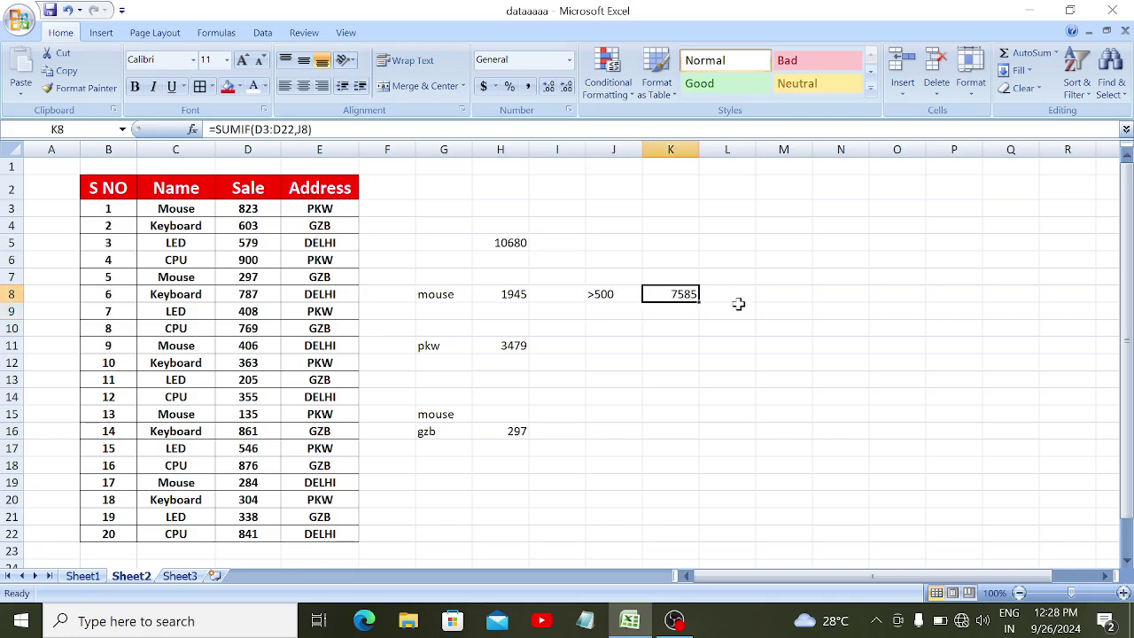